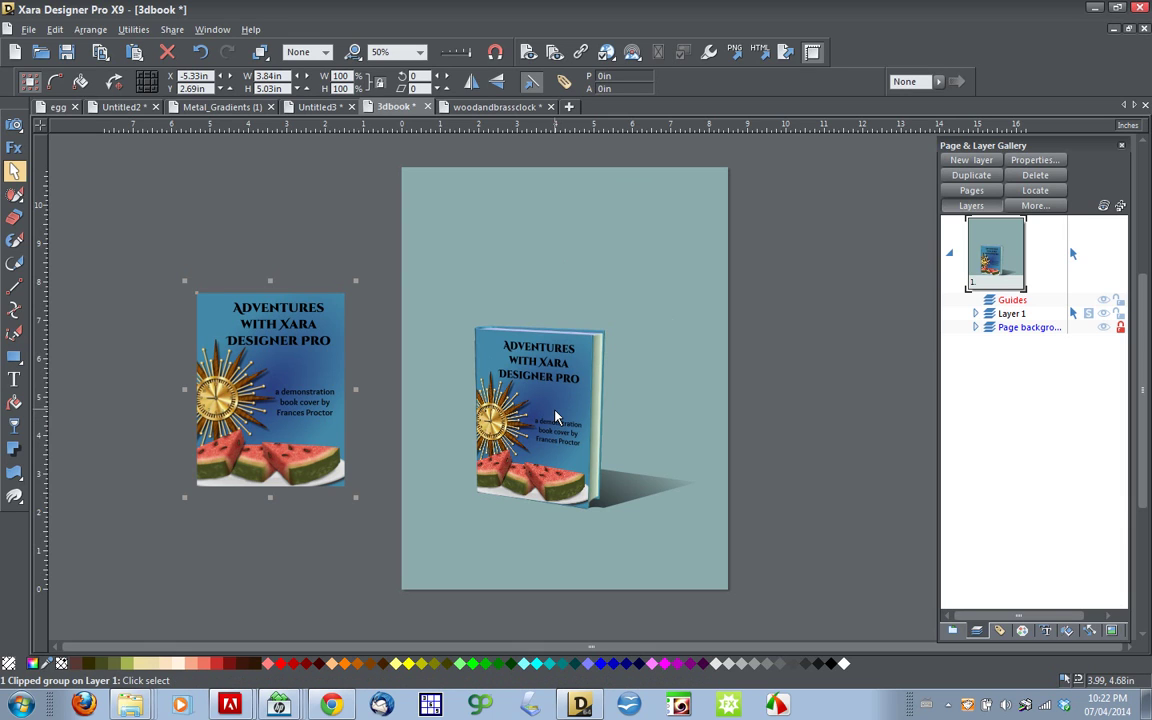
# - Pull the cover image, front cover and back cover apart to inspect the book's construction
pyautogui.click(553, 405)
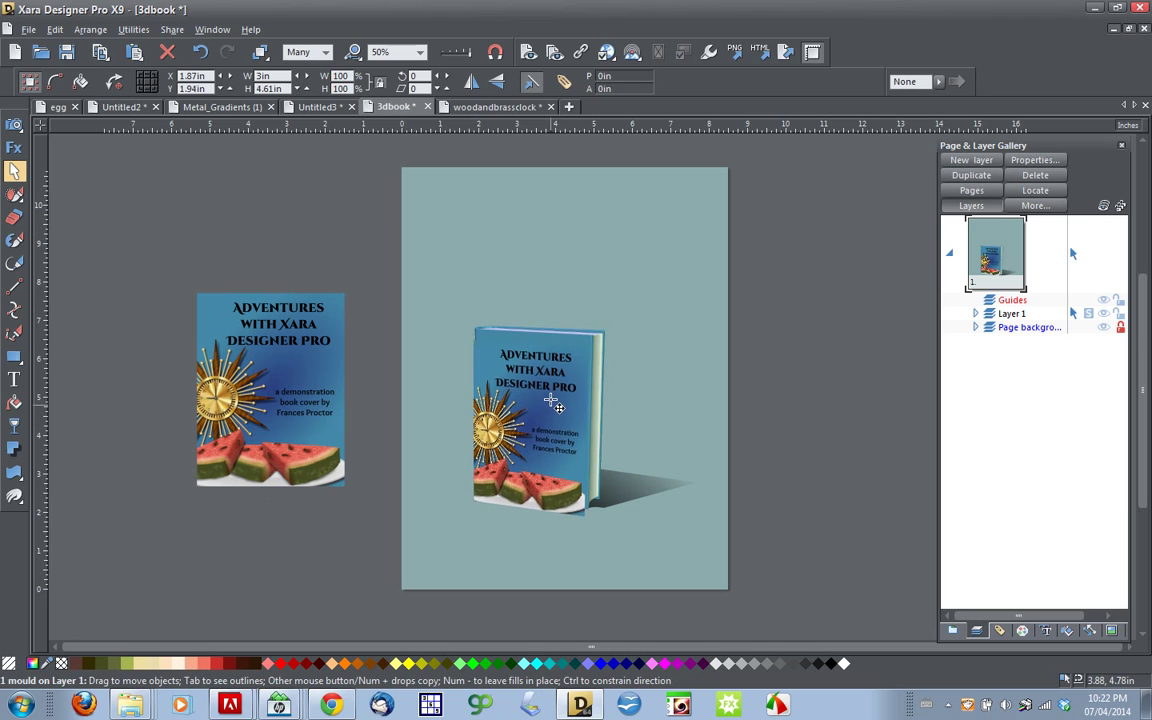
pyautogui.moveTo(550, 401); pyautogui.dragTo(555, 427)
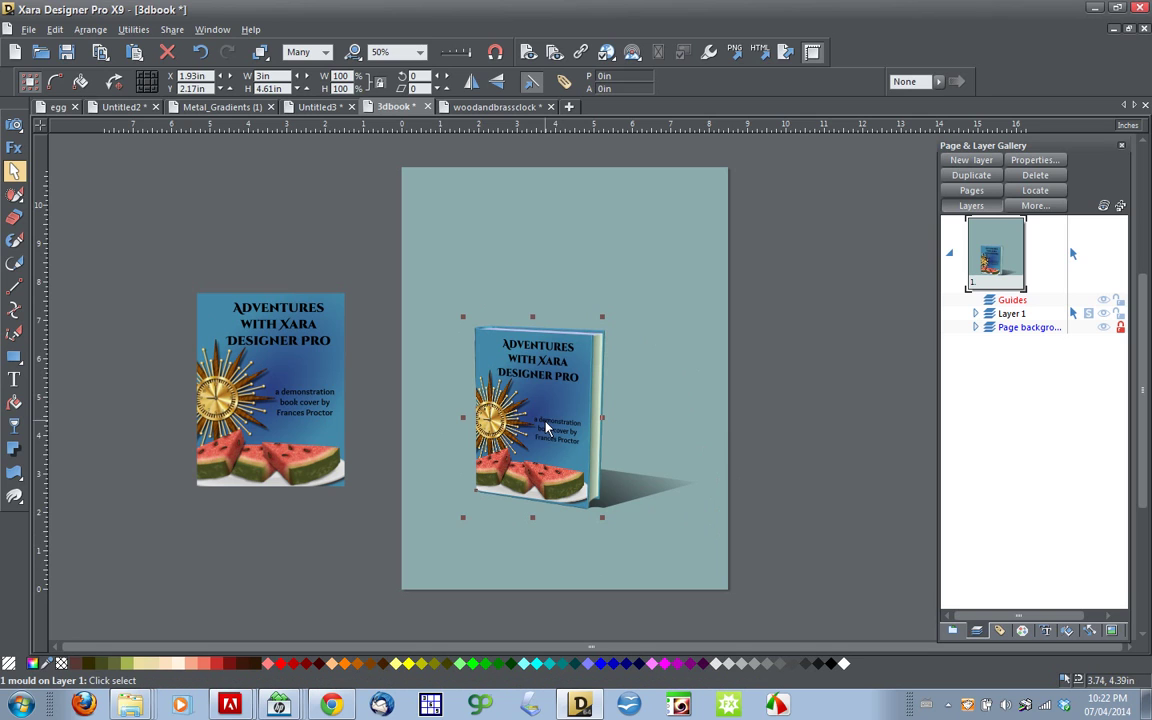
pyautogui.moveTo(538, 433); pyautogui.dragTo(745, 370)
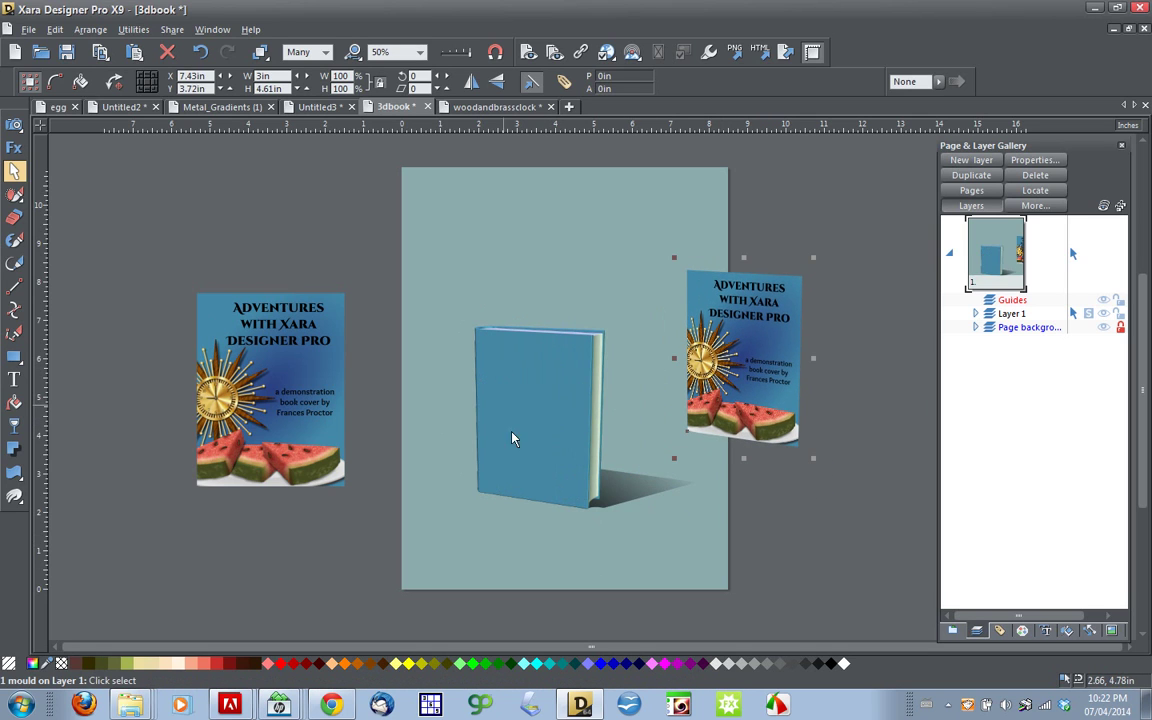
pyautogui.moveTo(553, 419); pyautogui.dragTo(481, 343)
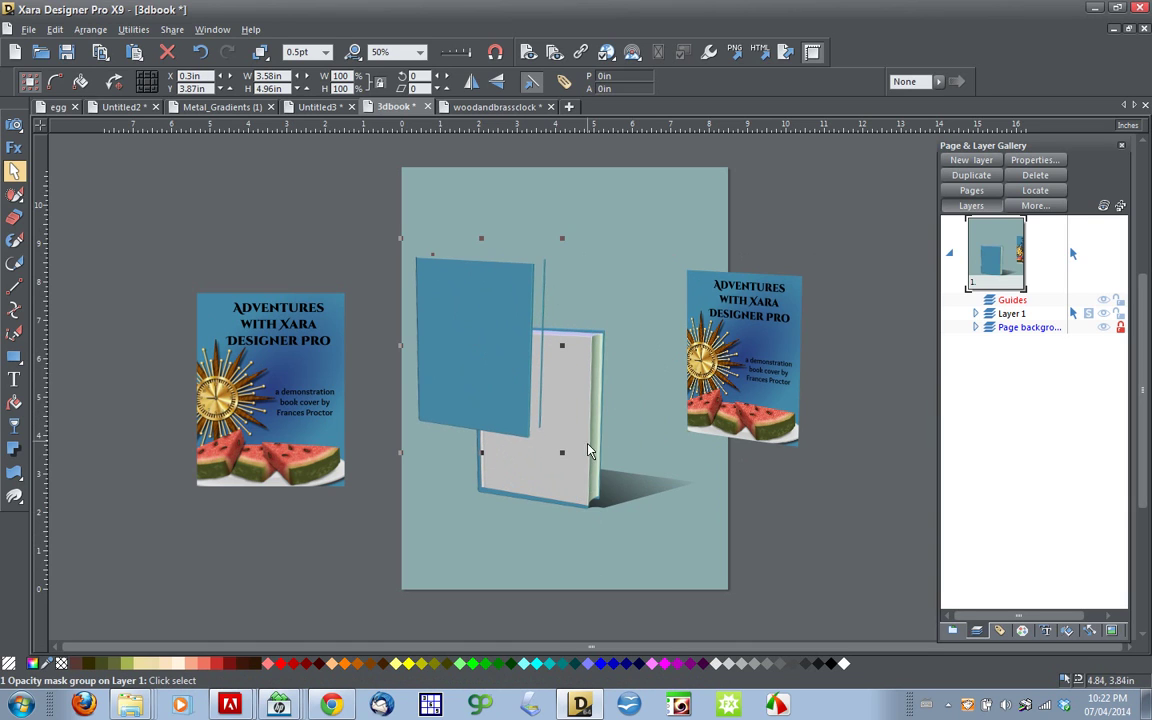
pyautogui.click(584, 399)
pyautogui.moveTo(570, 455); pyautogui.dragTo(596, 472)
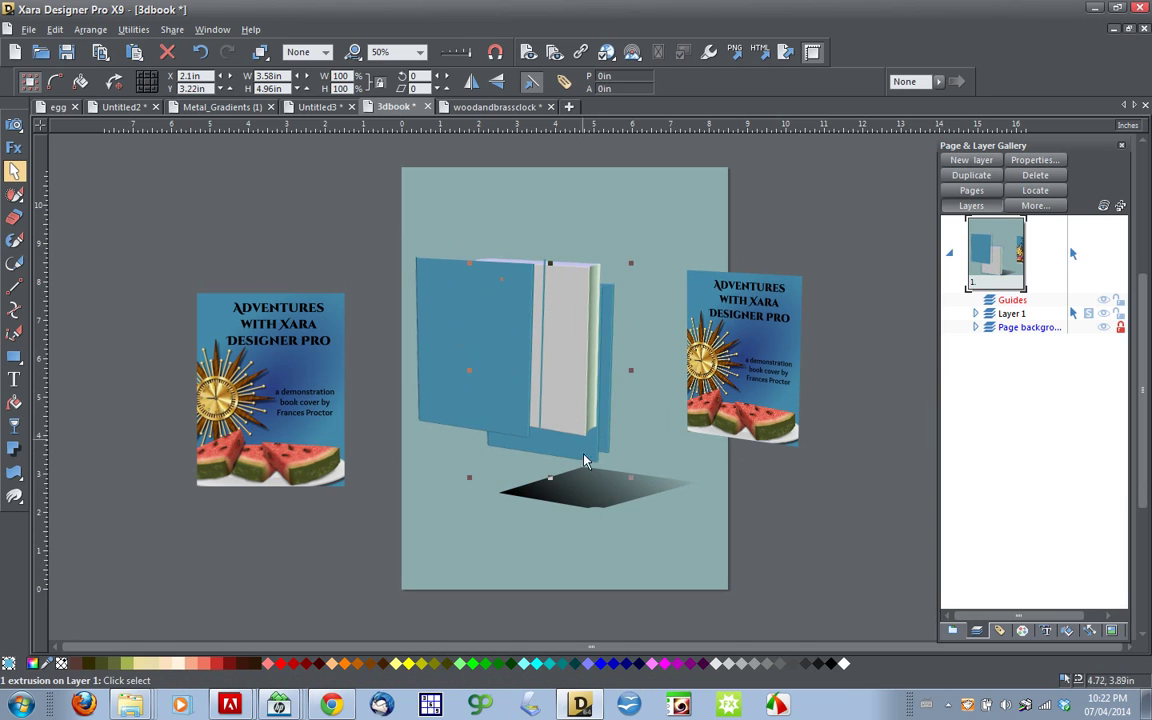
pyautogui.click(593, 497)
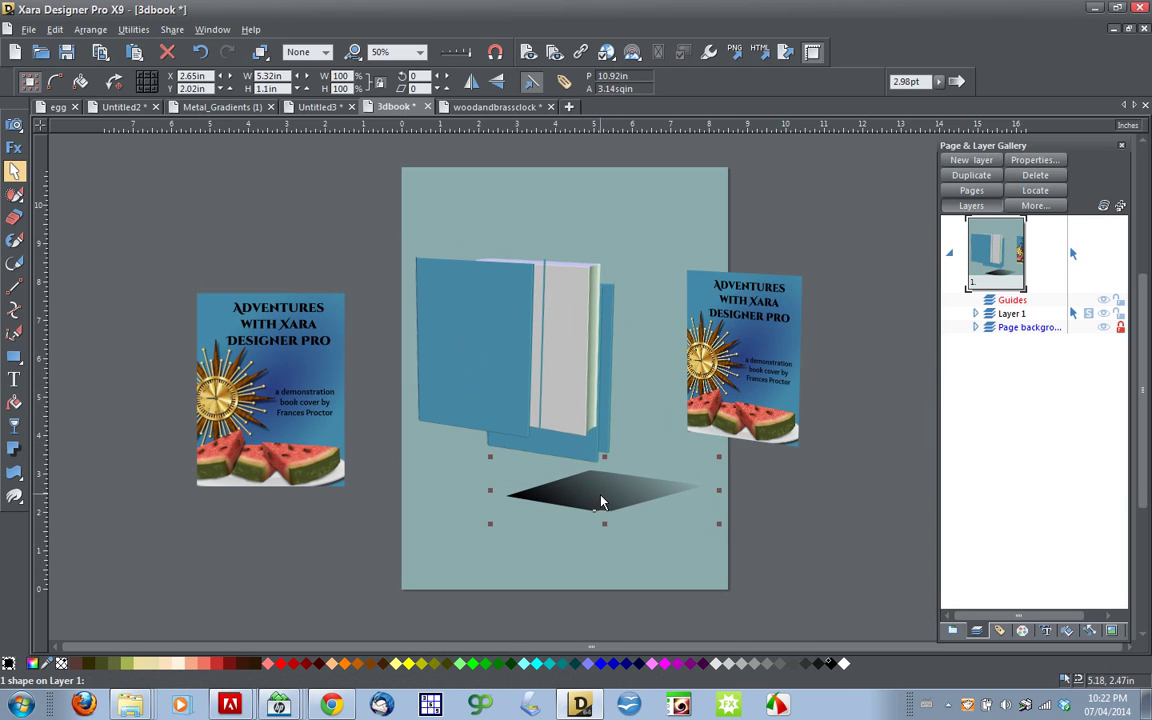
# - Undo the edits to reassemble the 3D book
pyautogui.click(200, 51)
pyautogui.click(200, 51)
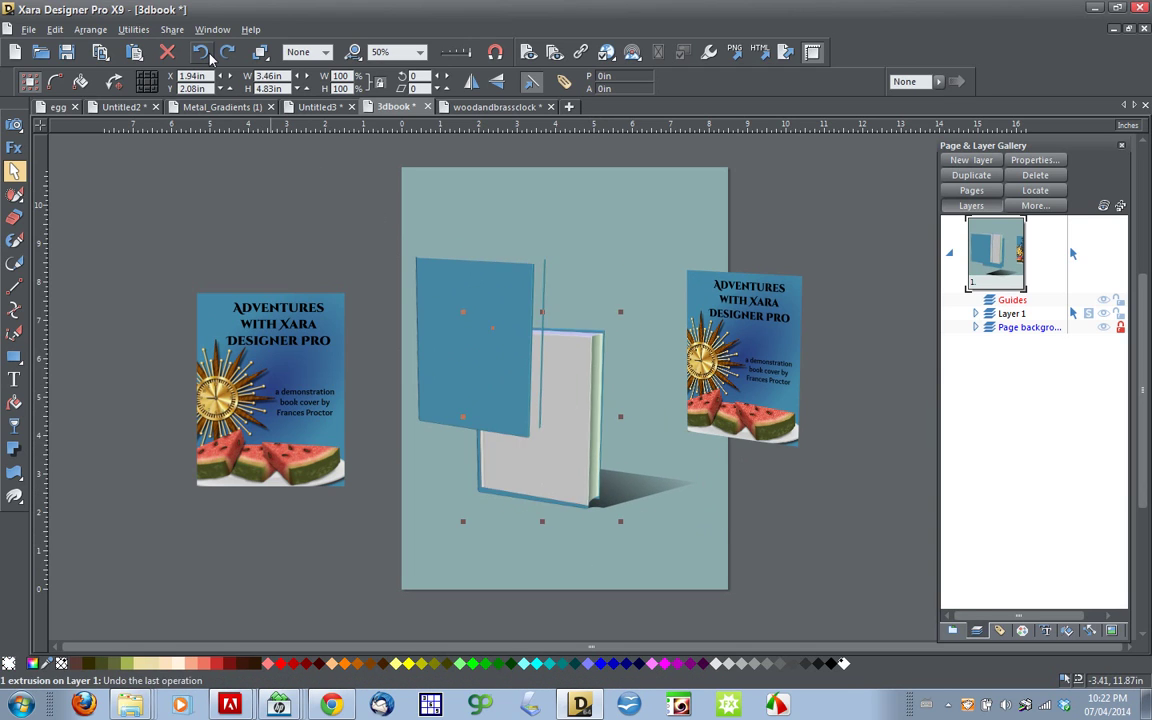
pyautogui.click(200, 51)
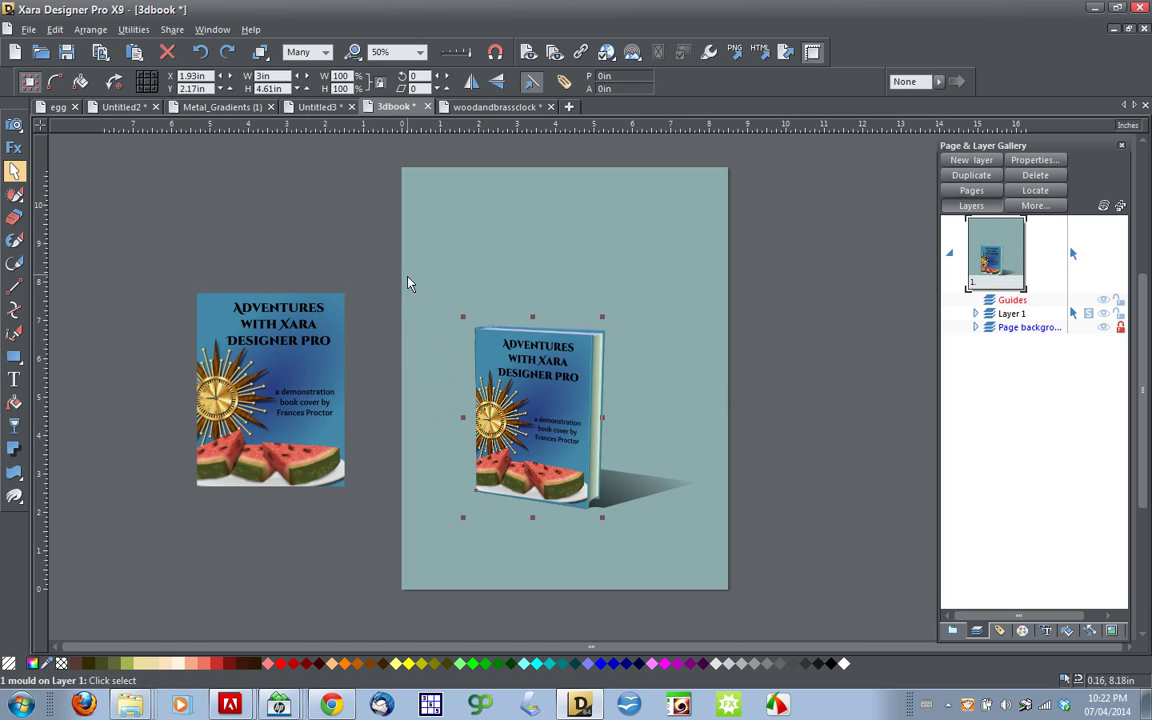
# - Select the whole 3D book, including shadow, and move it off the page to the right
pyautogui.moveTo(373, 263); pyautogui.dragTo(742, 560)
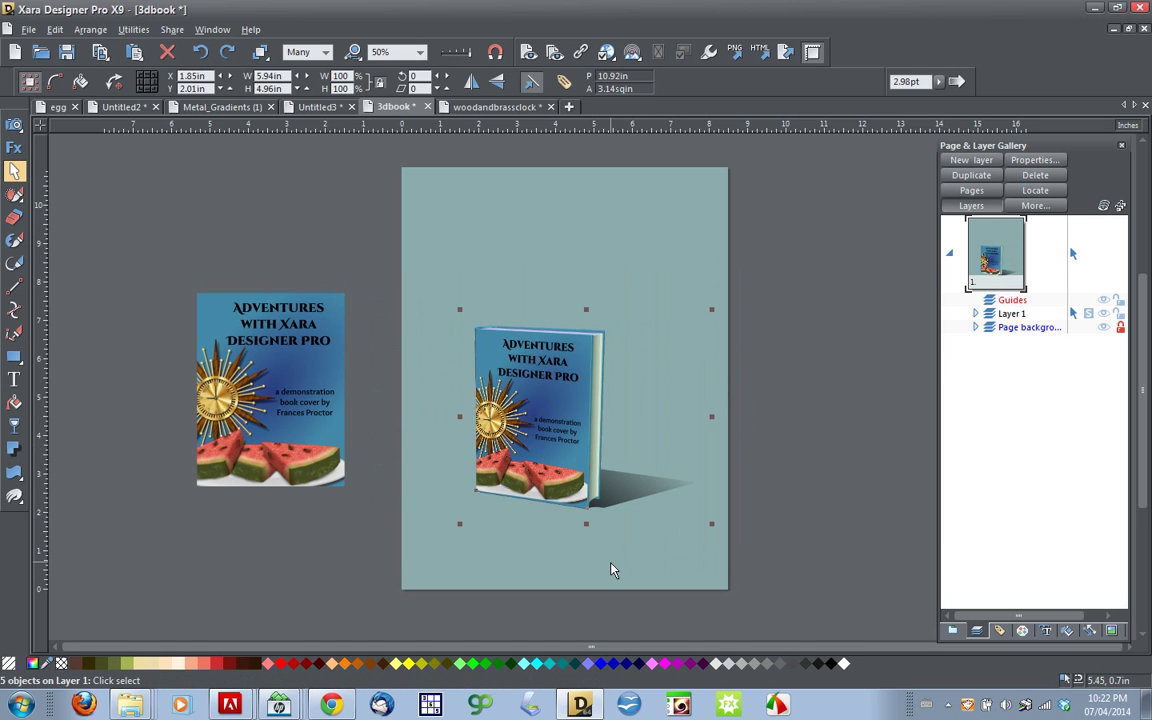
pyautogui.moveTo(548, 540); pyautogui.dragTo(331, 508)
pyautogui.moveTo(412, 415); pyautogui.dragTo(893, 412)
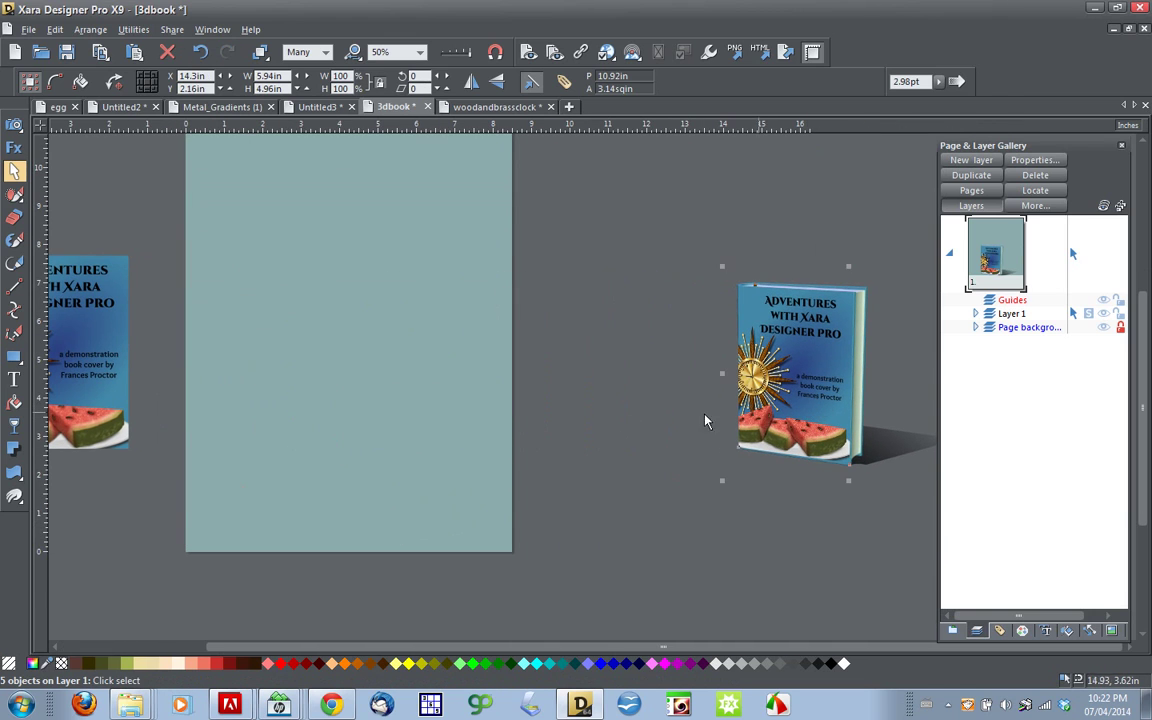
pyautogui.click(355, 411)
pyautogui.moveTo(355, 411); pyautogui.dragTo(493, 448)
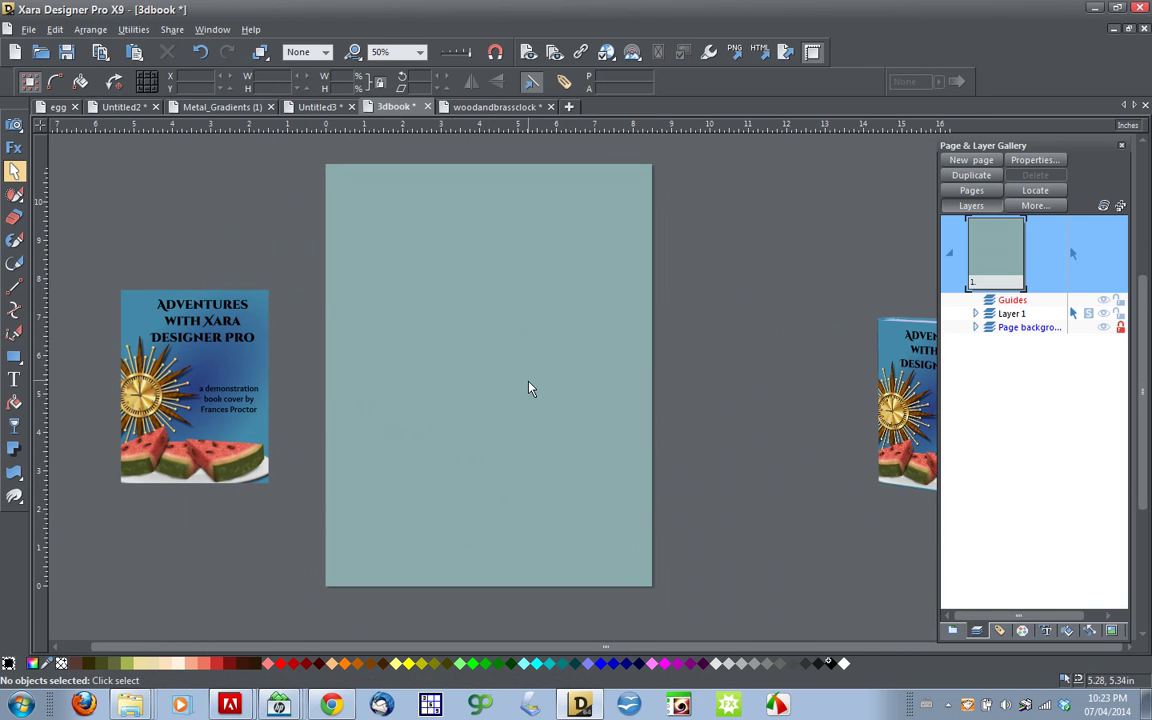
# - Draw a wide black rectangle near the page top and flatten it to 5.67 × 1.17 in
pyautogui.click(13, 360)
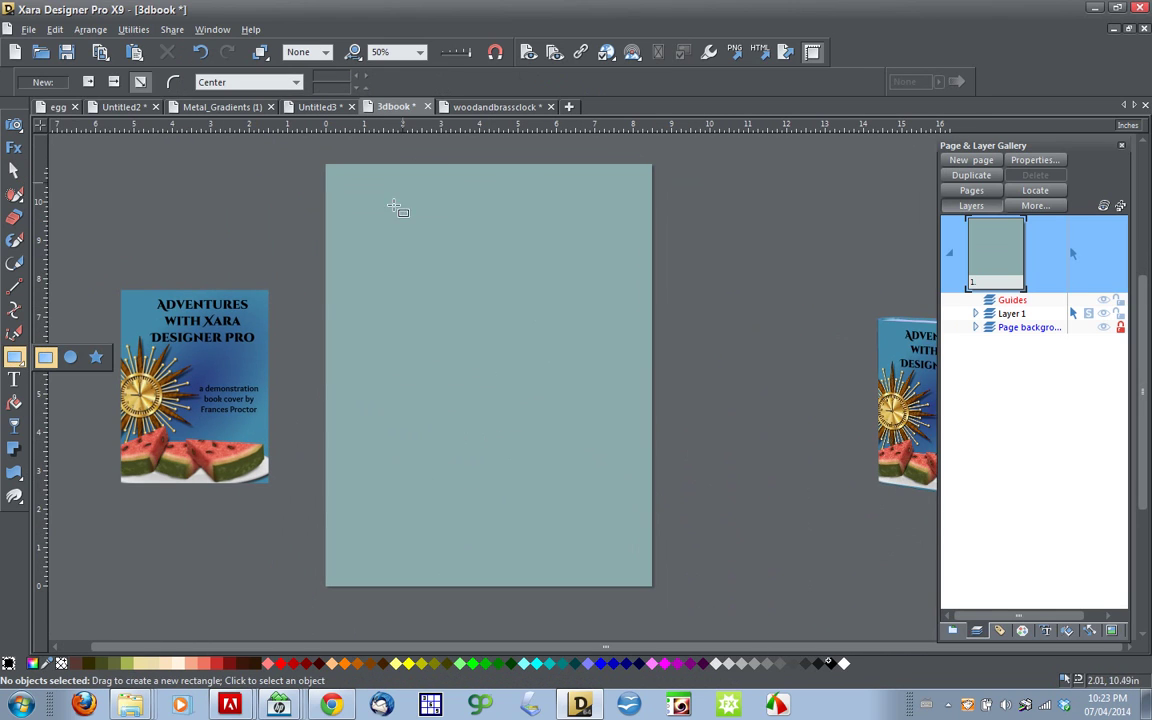
pyautogui.moveTo(377, 217); pyautogui.dragTo(594, 280)
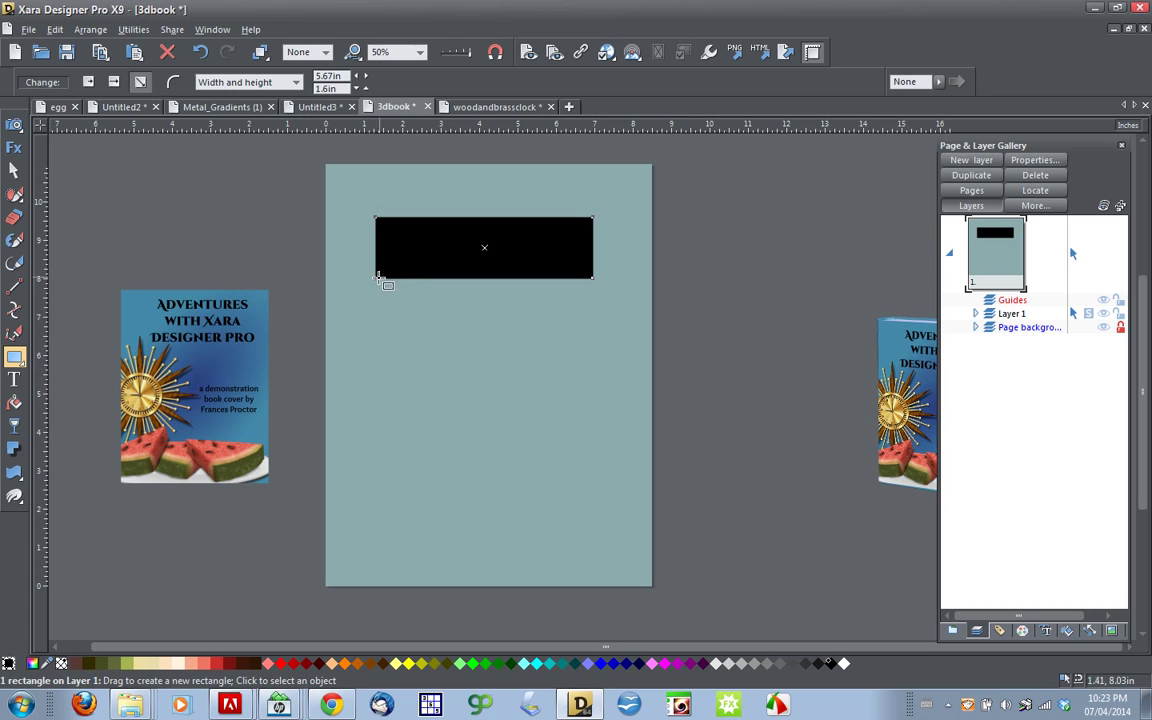
pyautogui.press('Escape')
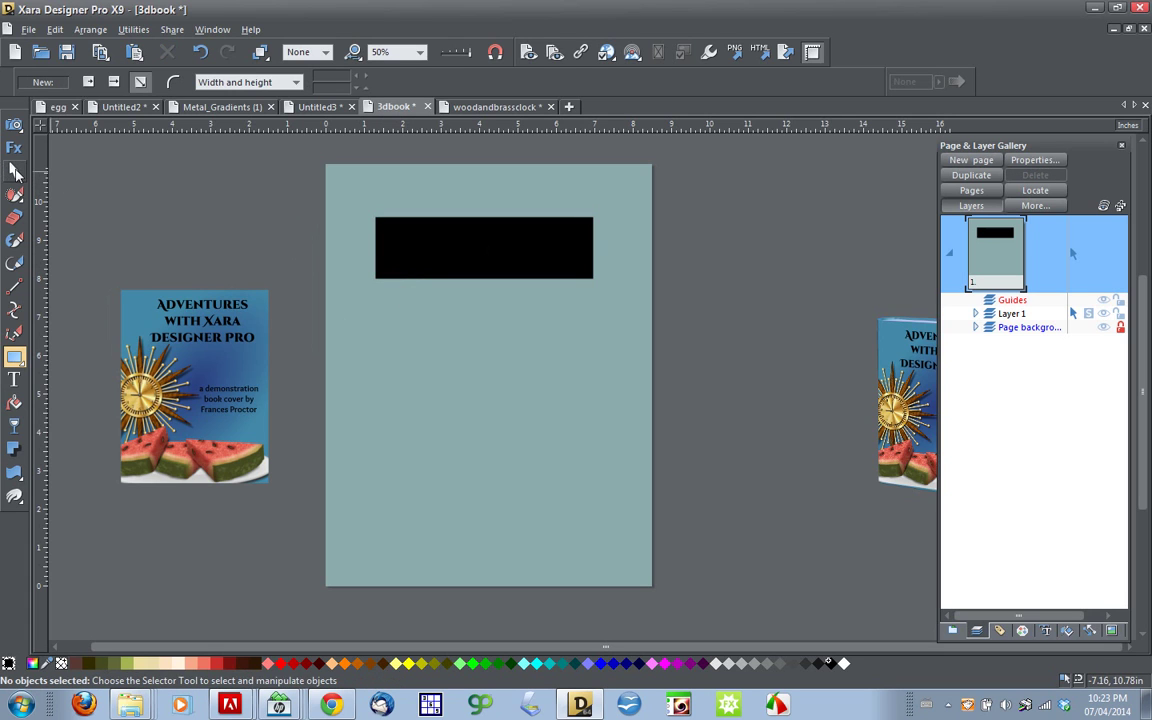
pyautogui.click(15, 171)
pyautogui.click(406, 270)
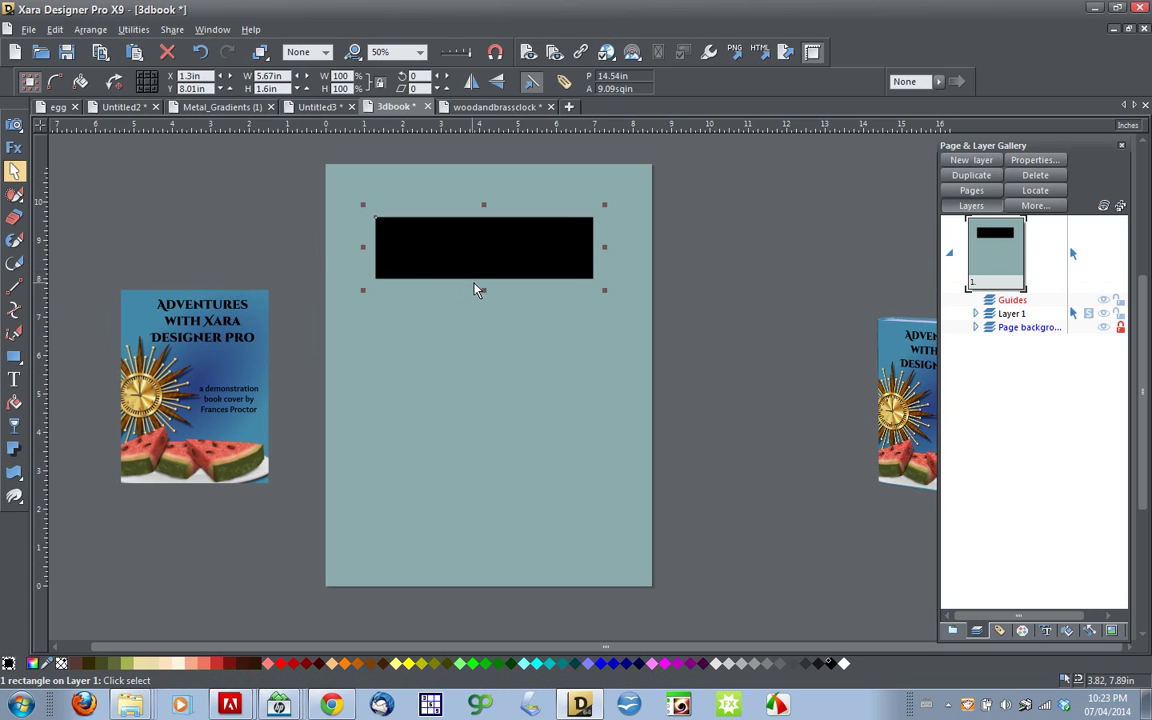
pyautogui.moveTo(485, 290); pyautogui.dragTo(485, 273)
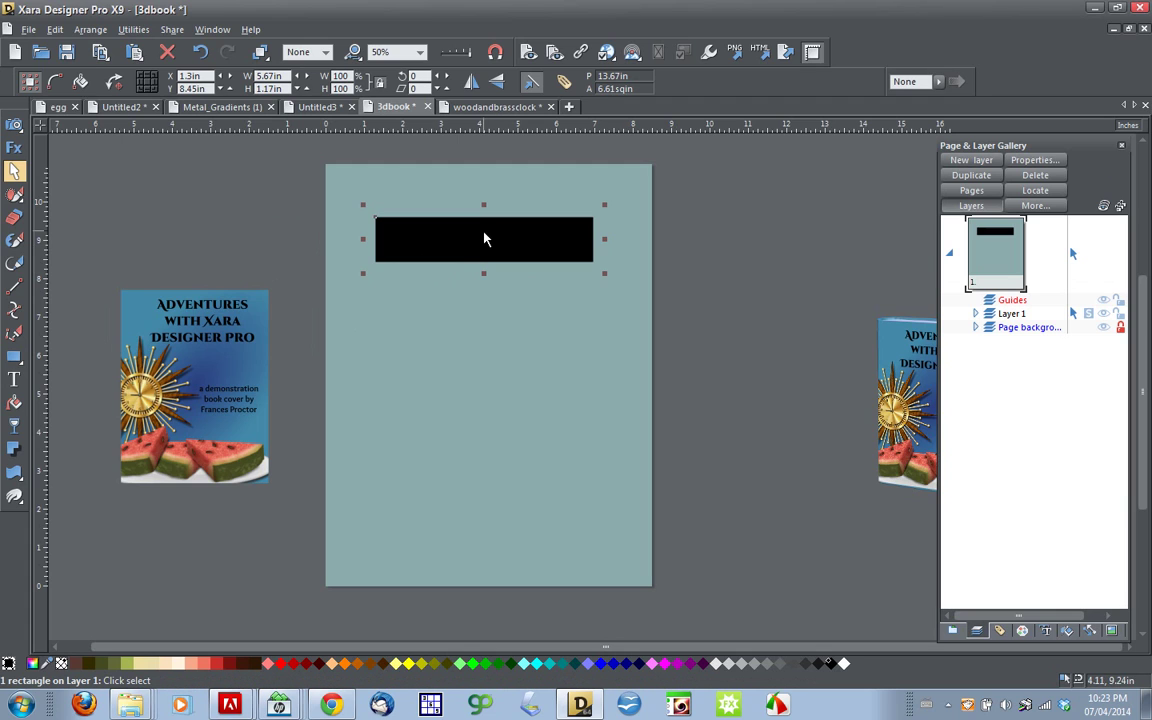
pyautogui.scroll(3, 477, 255)
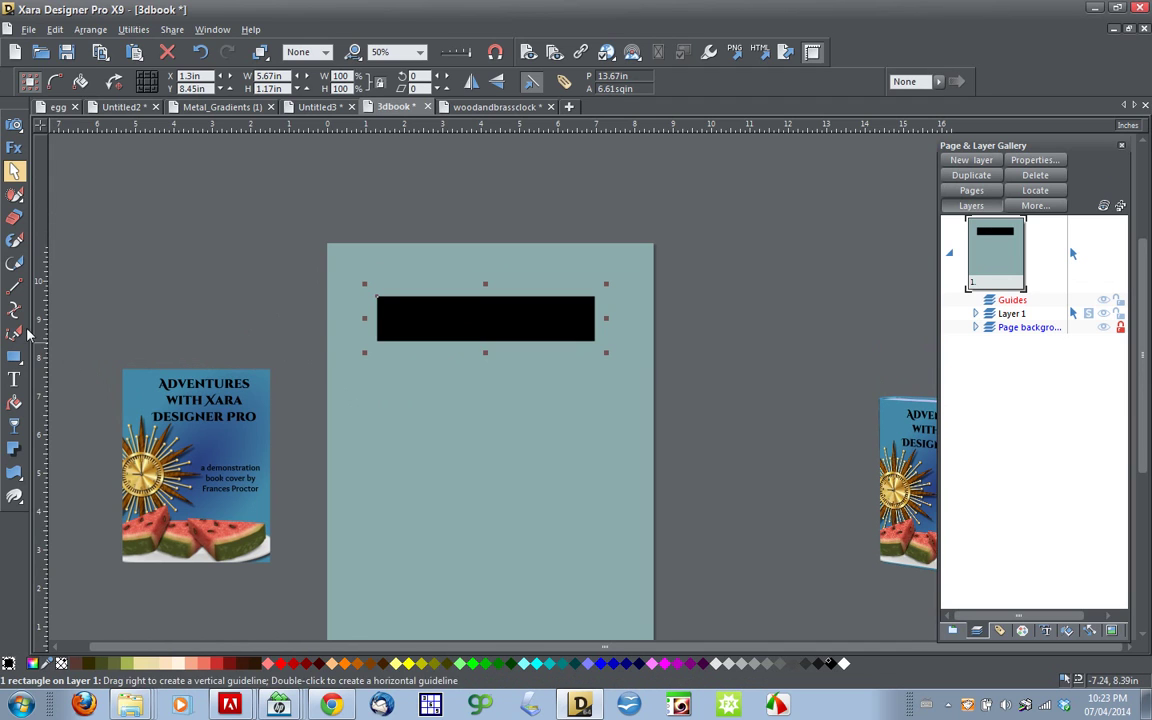
# - Convert the black rectangle with Arrange > Convert to Editable Shapes
pyautogui.click(91, 31)
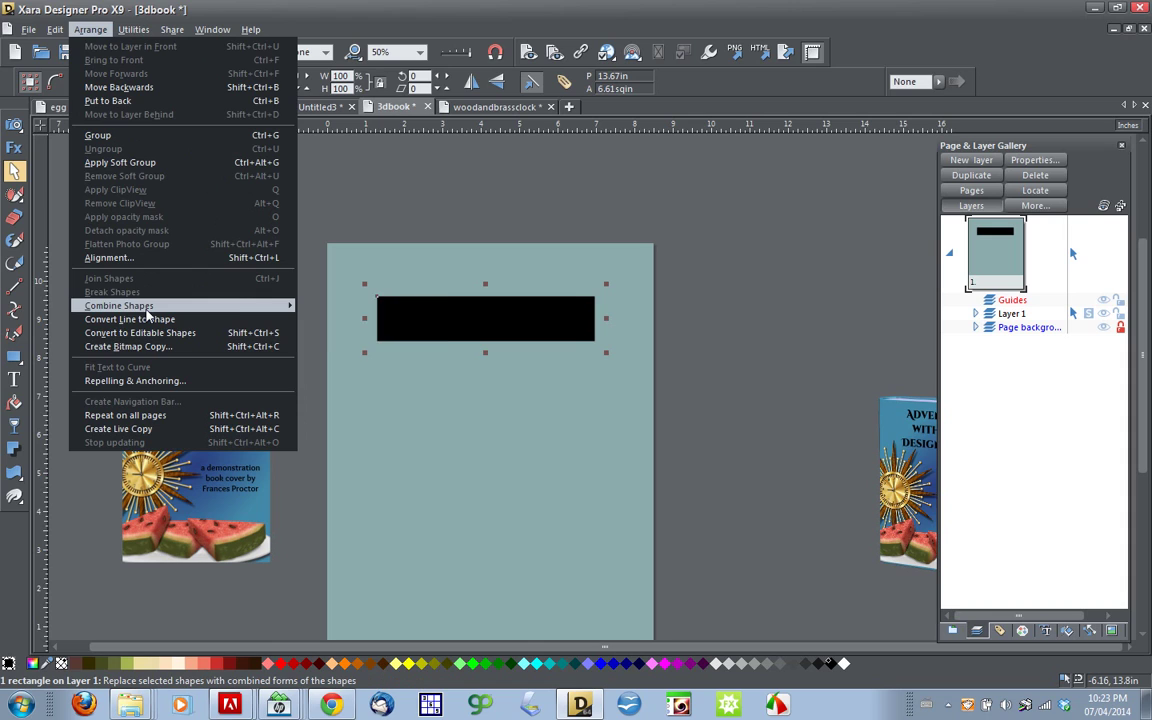
pyautogui.moveTo(146, 308)
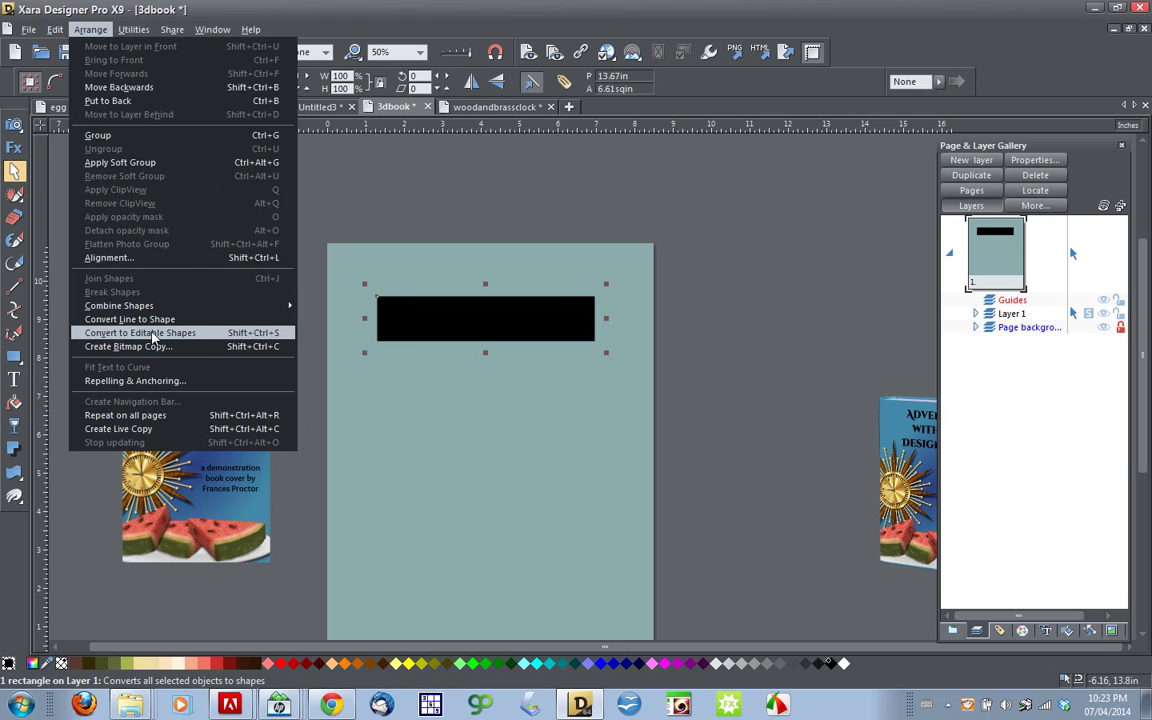
pyautogui.click(152, 334)
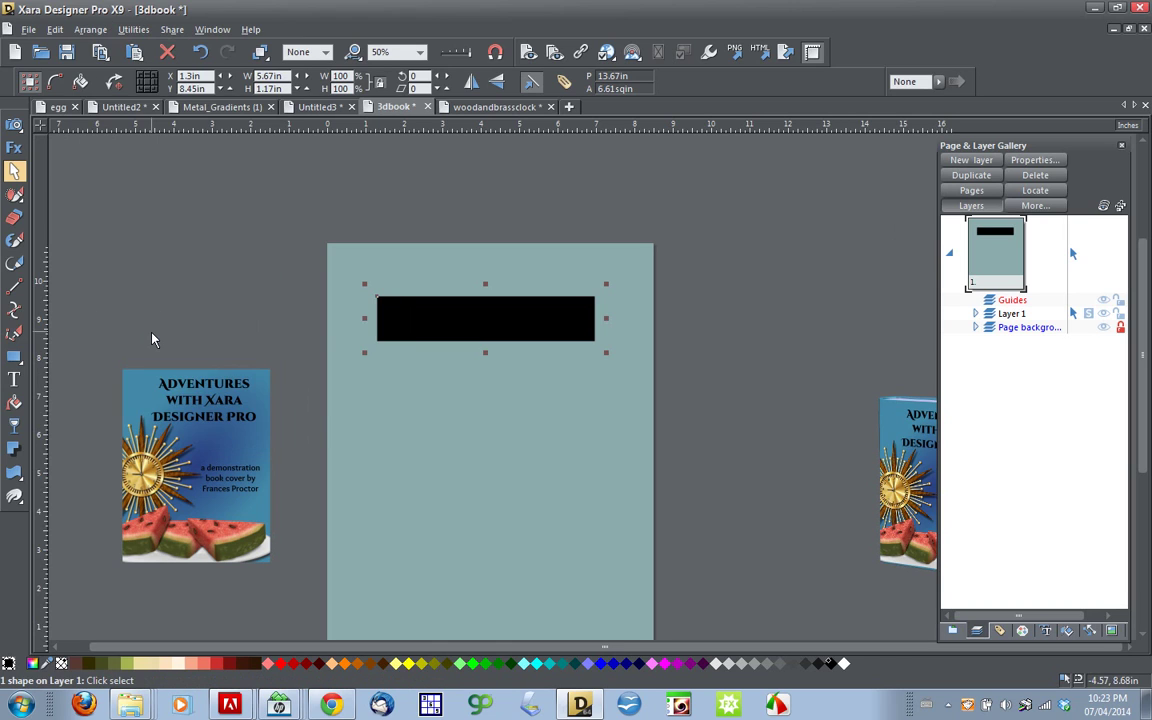
# - Bow the bar's left edge outward and smooth it into a rounded bulge
pyautogui.click(14, 309)
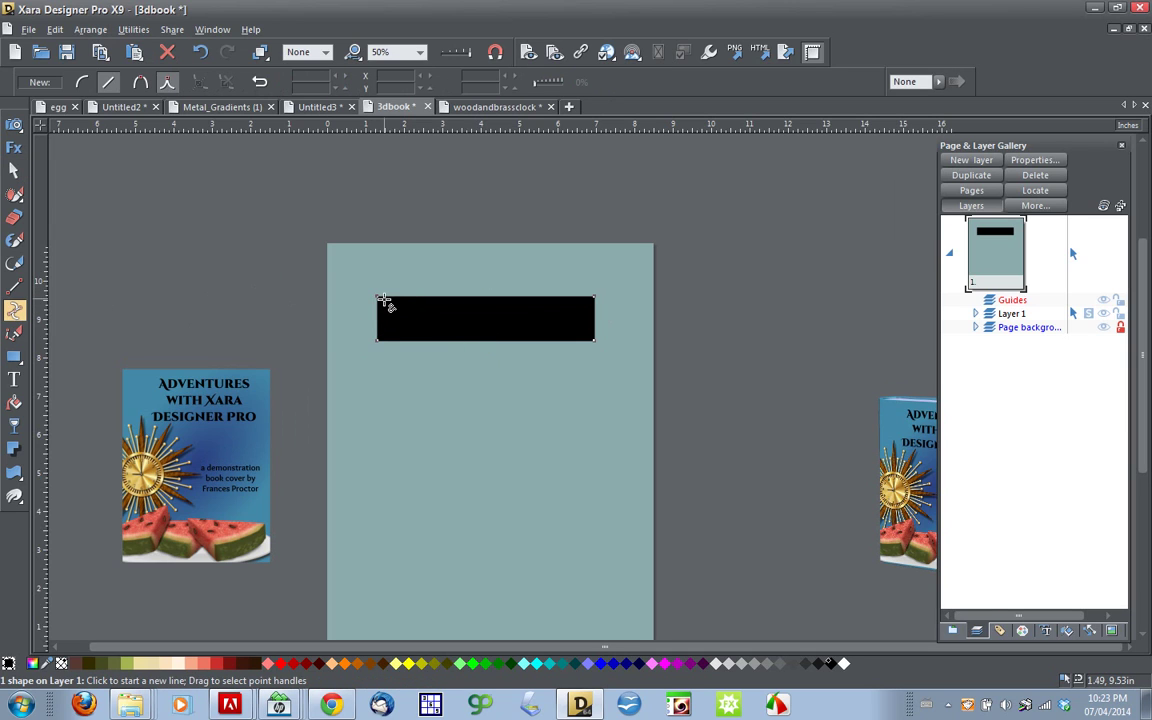
pyautogui.scroll(2, 383, 321)
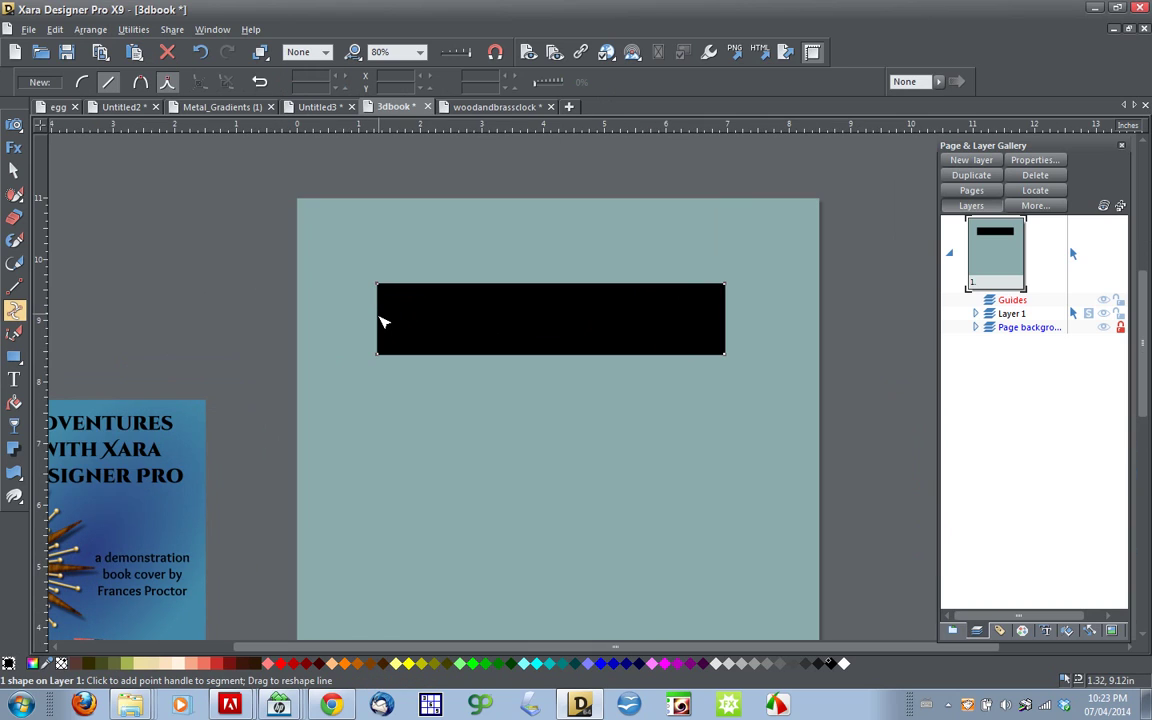
pyautogui.moveTo(383, 321); pyautogui.dragTo(363, 321)
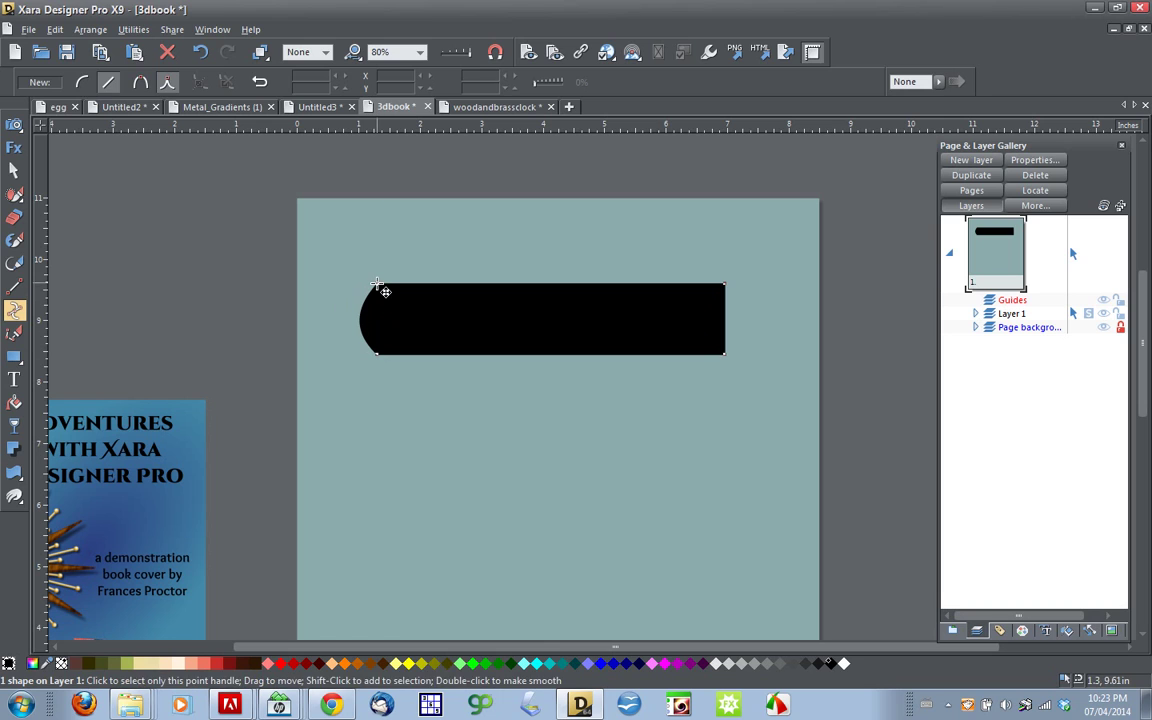
pyautogui.click(377, 286)
pyautogui.moveTo(352, 308); pyautogui.dragTo(354, 344)
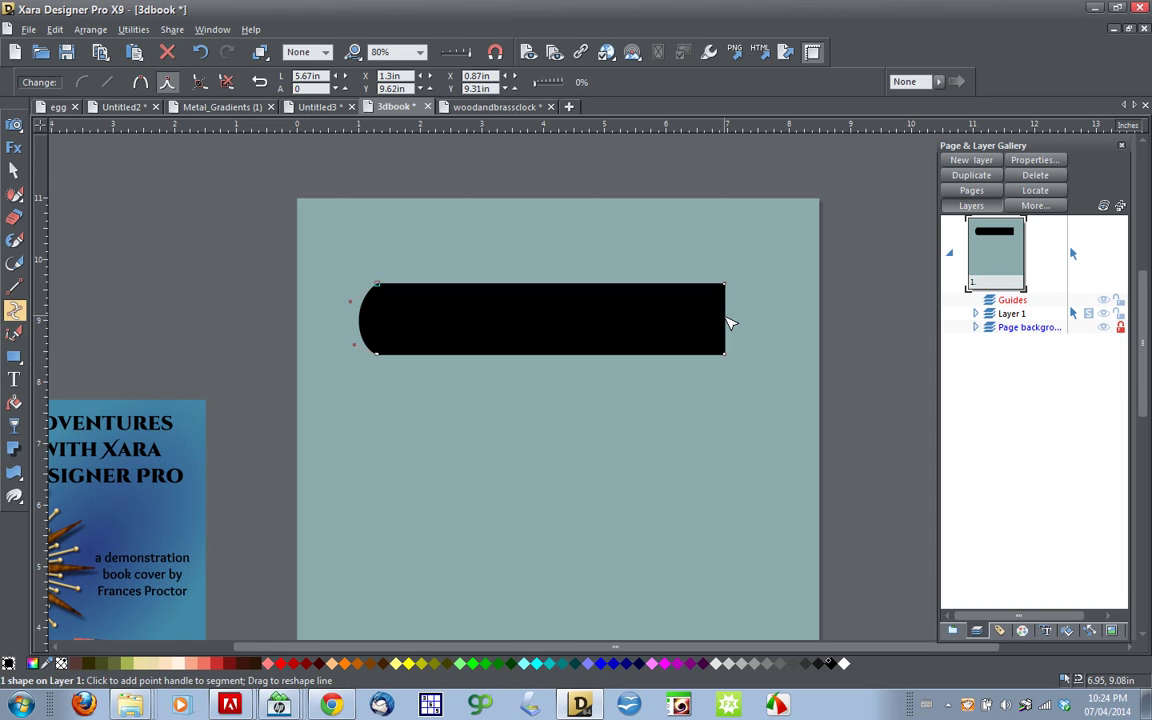
# - Bend the bar's right edge inward into a curve
pyautogui.moveTo(727, 322); pyautogui.dragTo(720, 325)
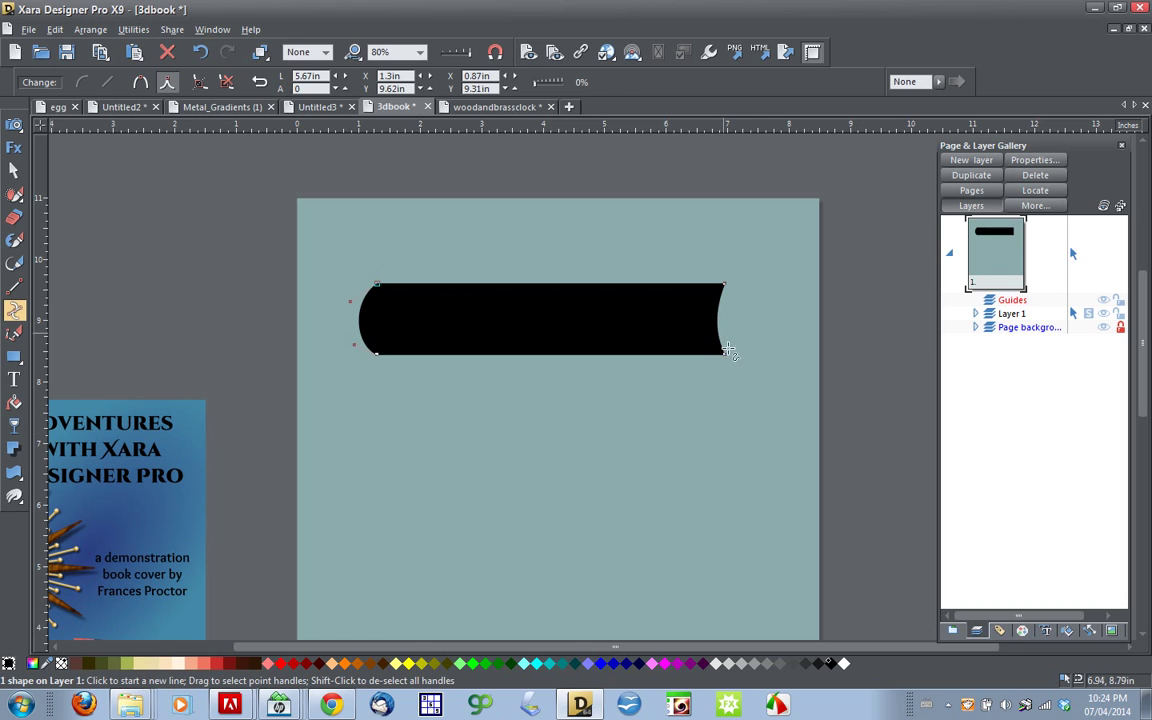
pyautogui.click(721, 361)
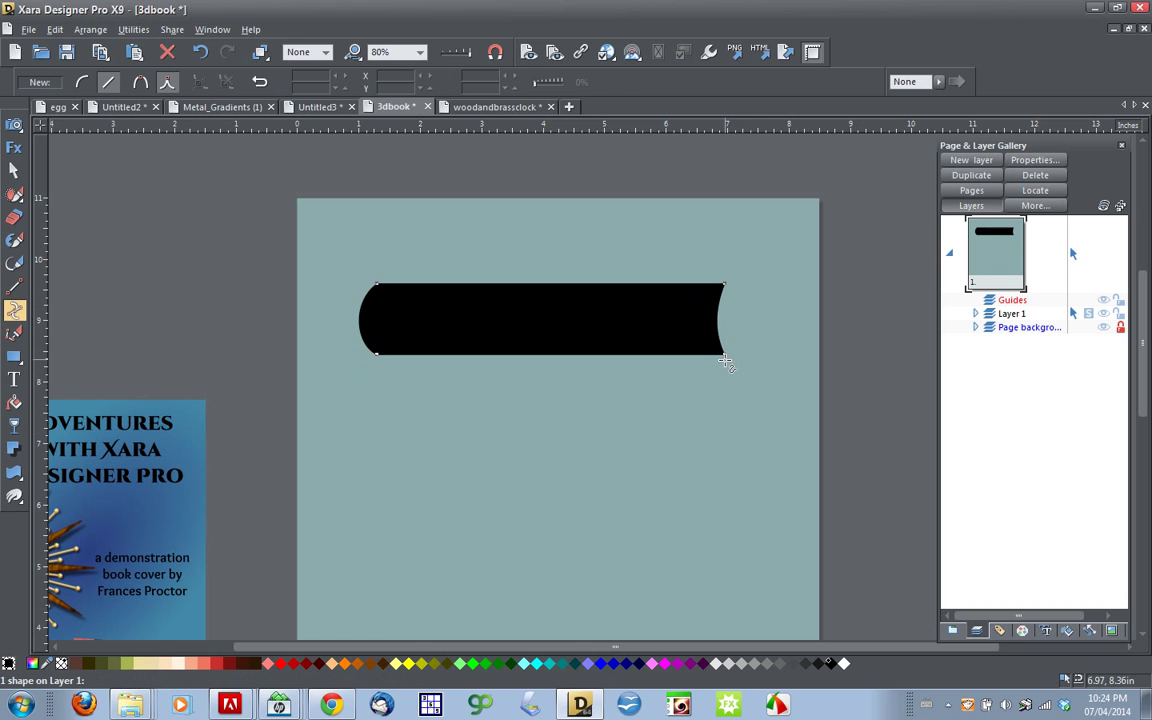
pyautogui.click(15, 171)
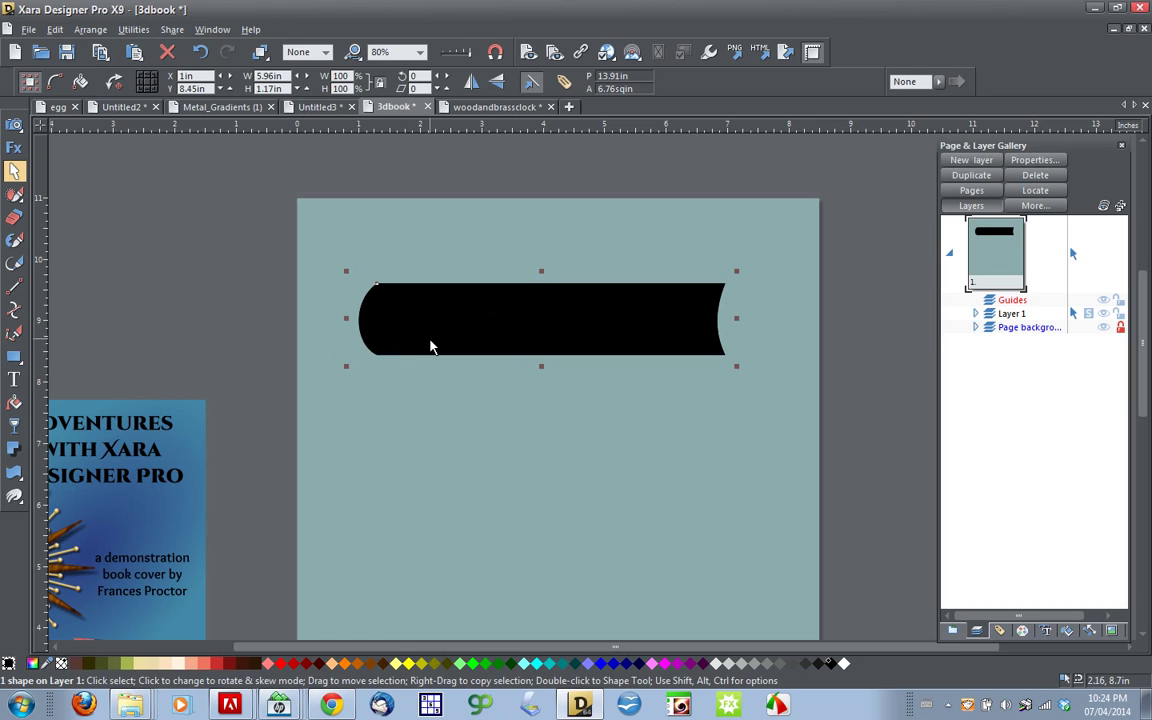
# - Fill the curved bar with white, leaving it in its original position
pyautogui.moveTo(488, 342)
pyautogui.mouseDown()
pyautogui.moveTo(506, 452)
pyautogui.moveTo(488, 358)
pyautogui.mouseUp()
pyautogui.click(200, 51)
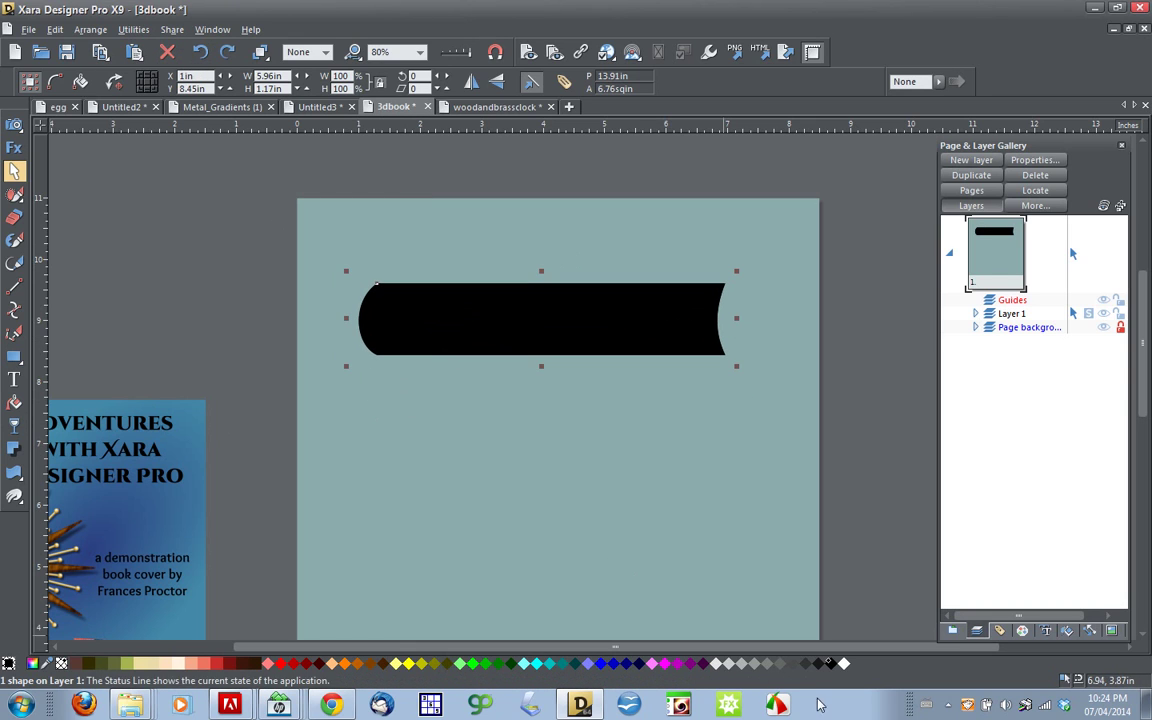
pyautogui.click(843, 664)
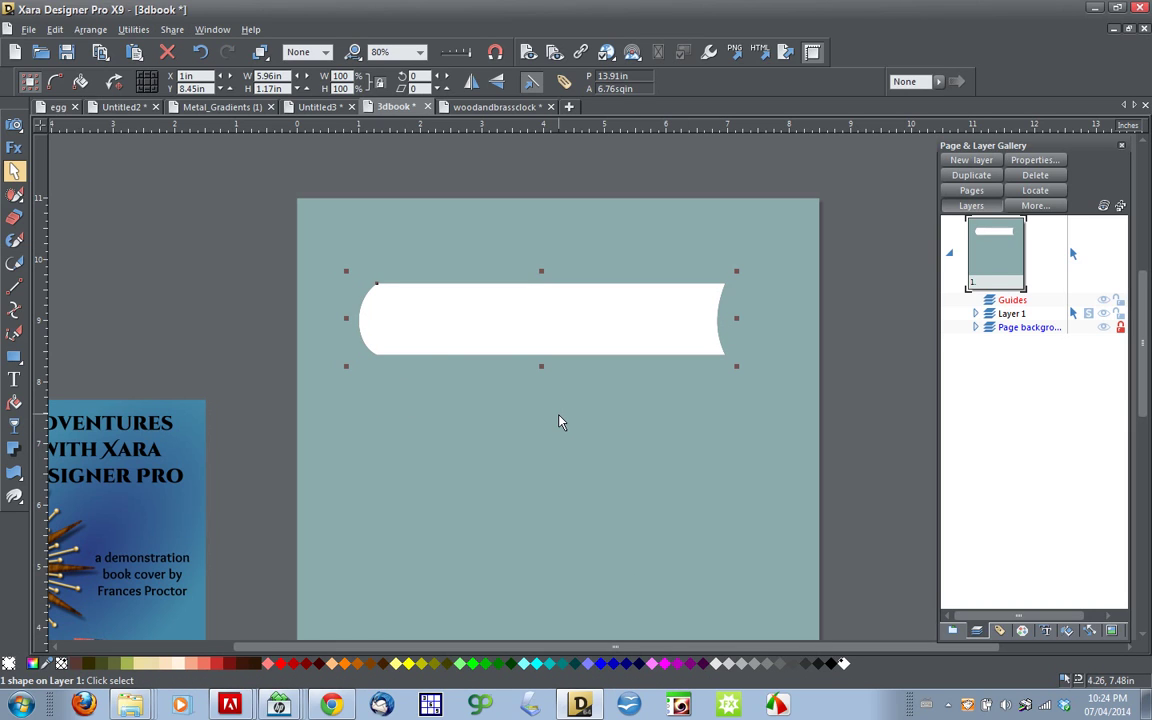
# - Add a thick black contour to the bar, giving a 5.81 × 1.03 in white inner shape
pyautogui.moveTo(14, 472)
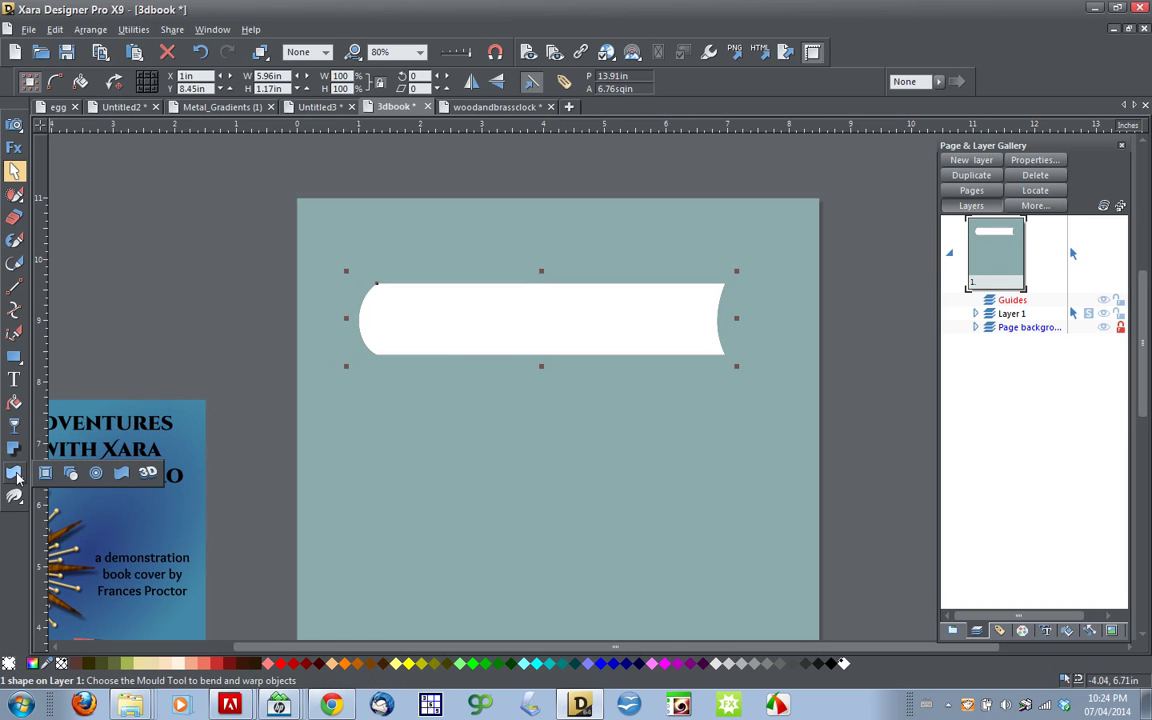
pyautogui.click(97, 474)
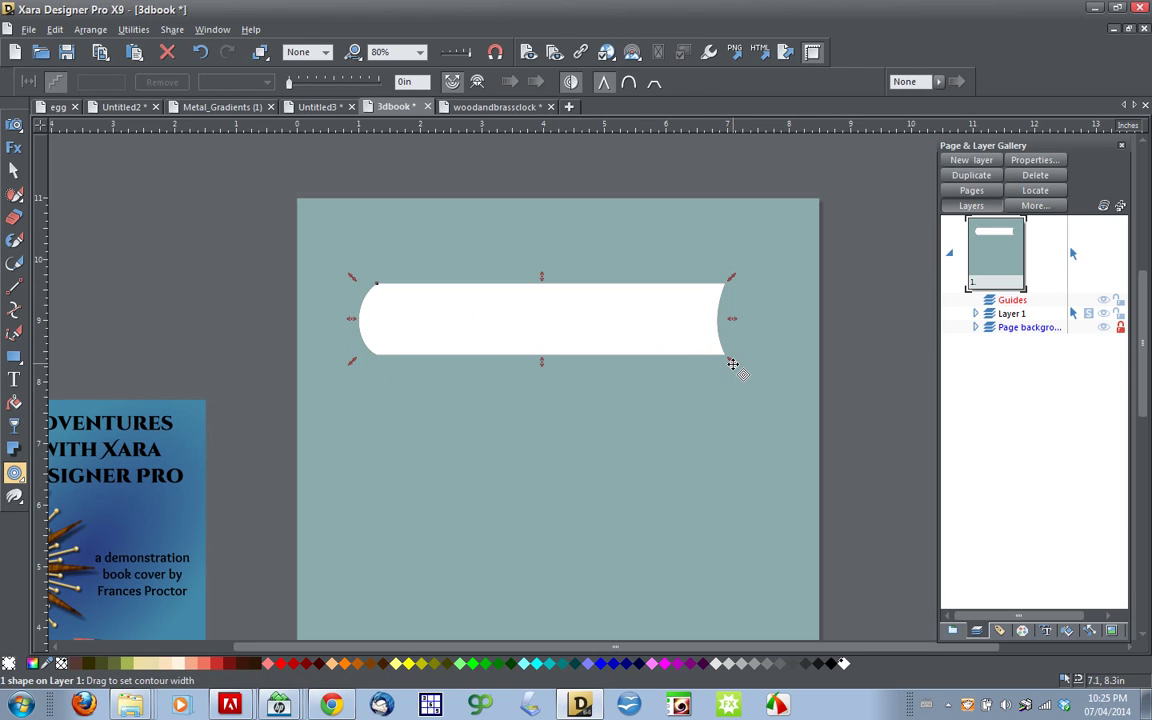
pyautogui.moveTo(733, 364); pyautogui.dragTo(725, 355)
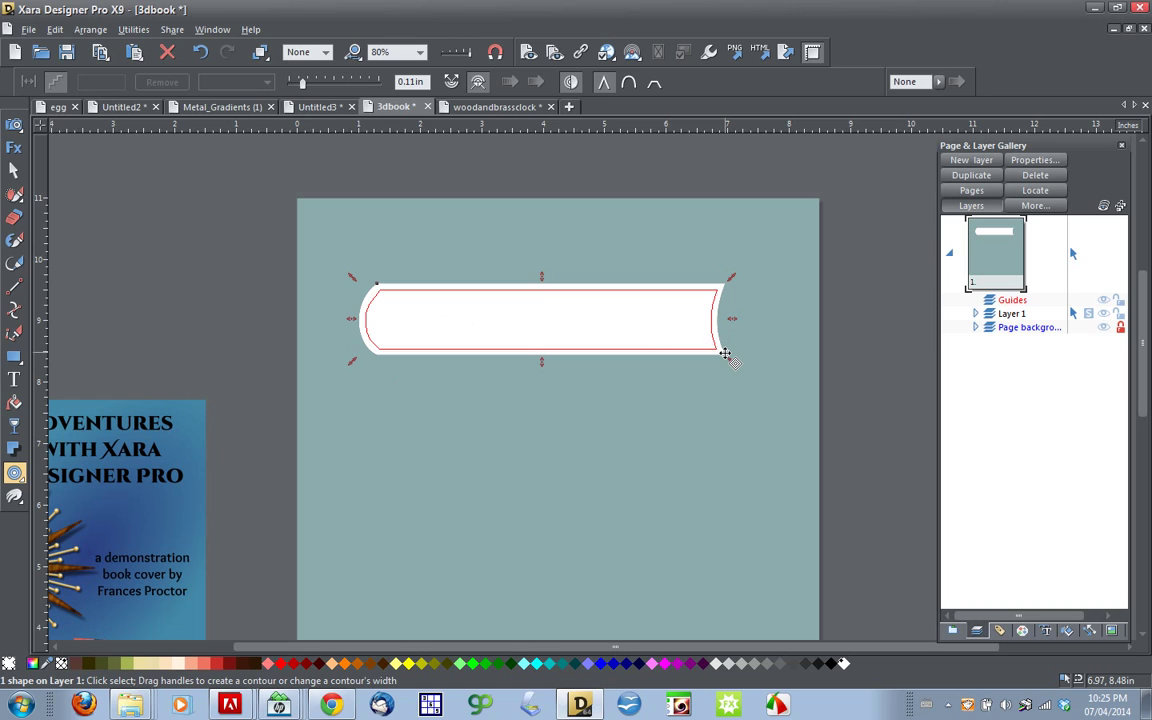
pyautogui.moveTo(725, 355); pyautogui.dragTo(727, 355)
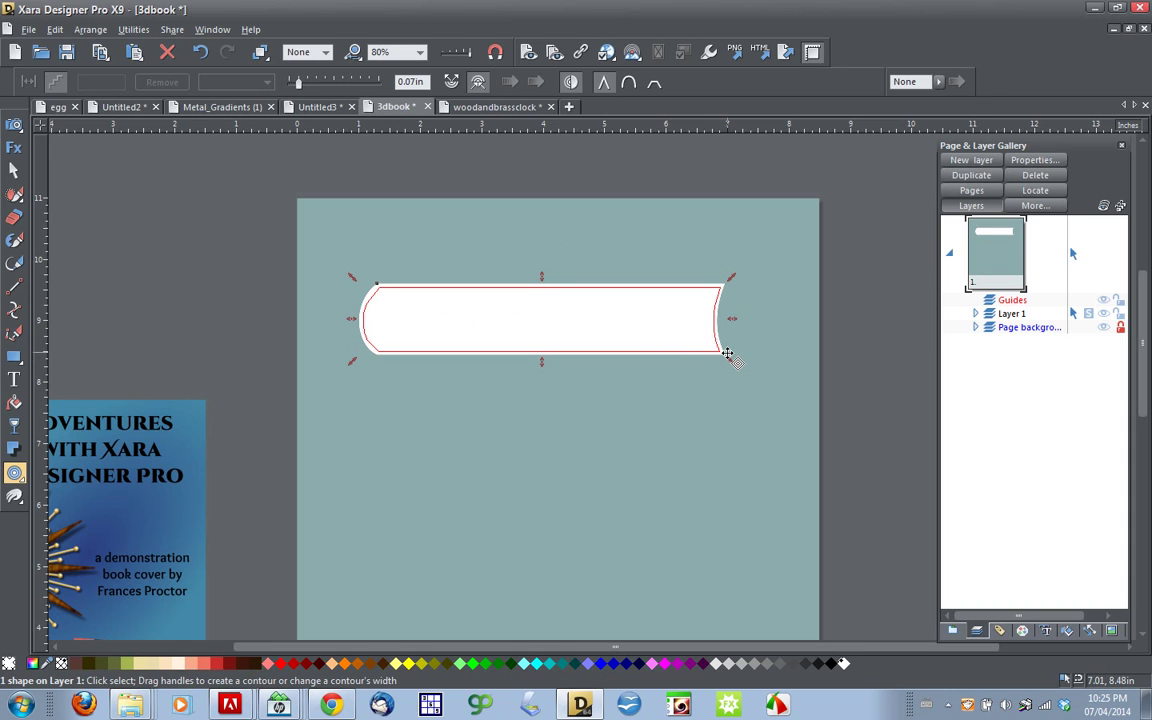
pyautogui.moveTo(727, 355); pyautogui.dragTo(727, 355)
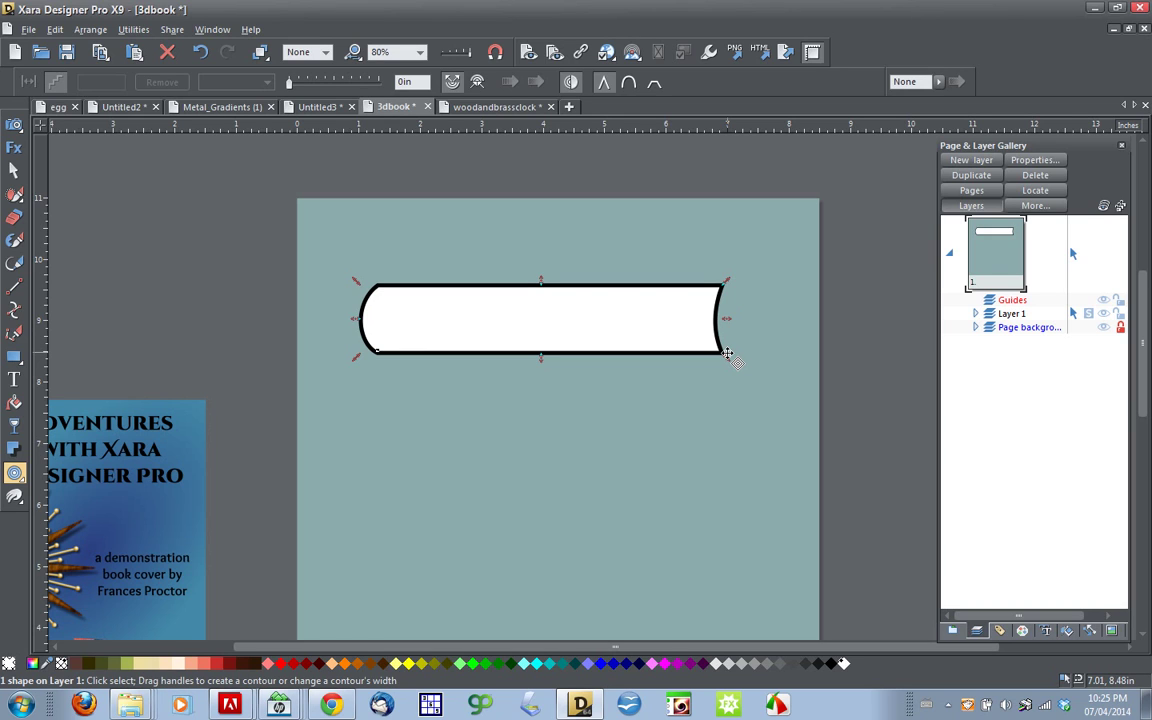
pyautogui.click(14, 170)
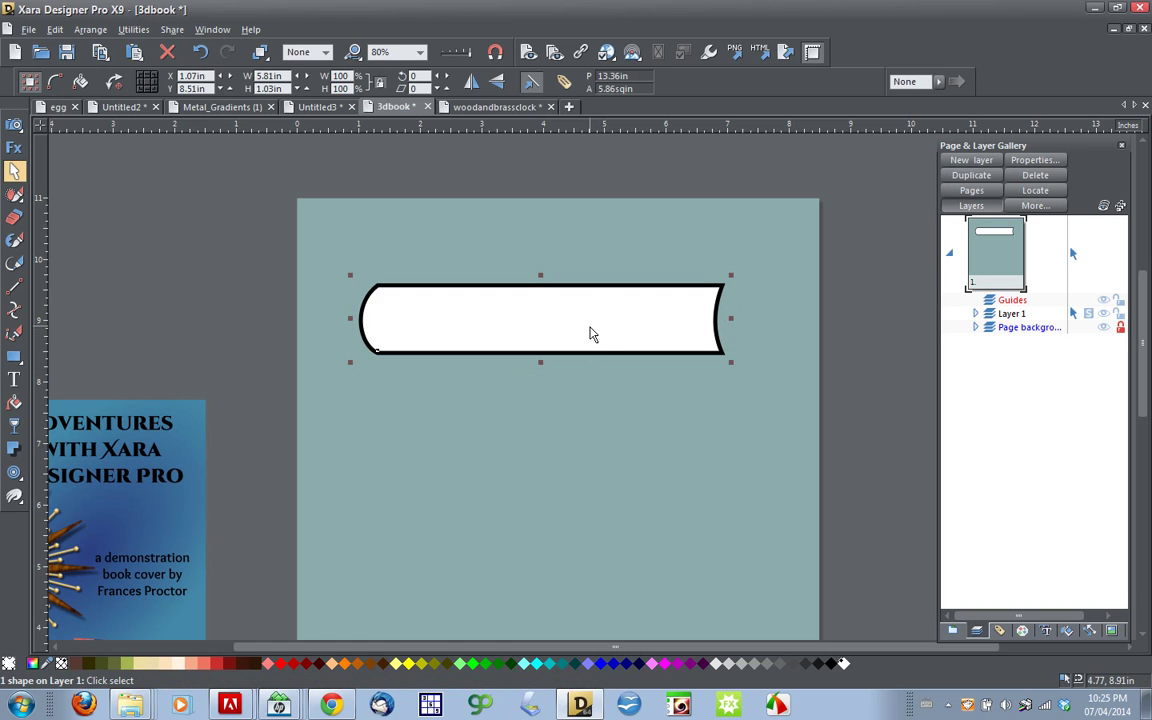
# - Lift the white shape above the bar and widen the outlined shape to 5.92 in
pyautogui.moveTo(591, 334); pyautogui.dragTo(594, 222)
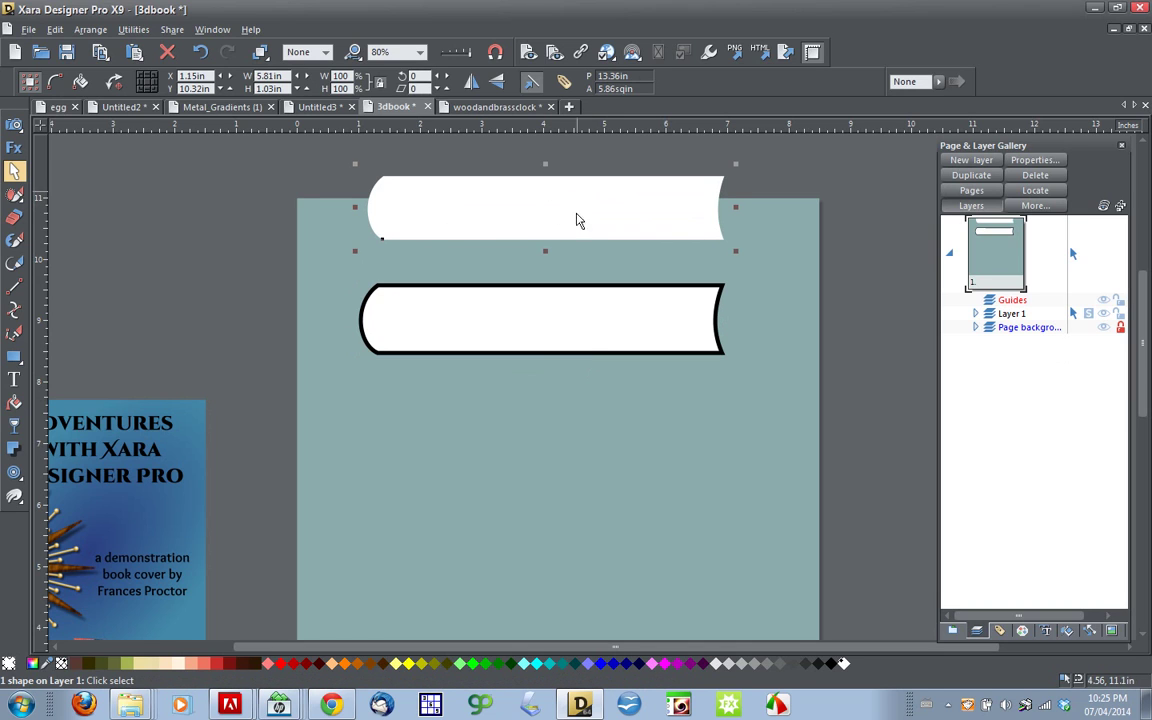
pyautogui.click(584, 327)
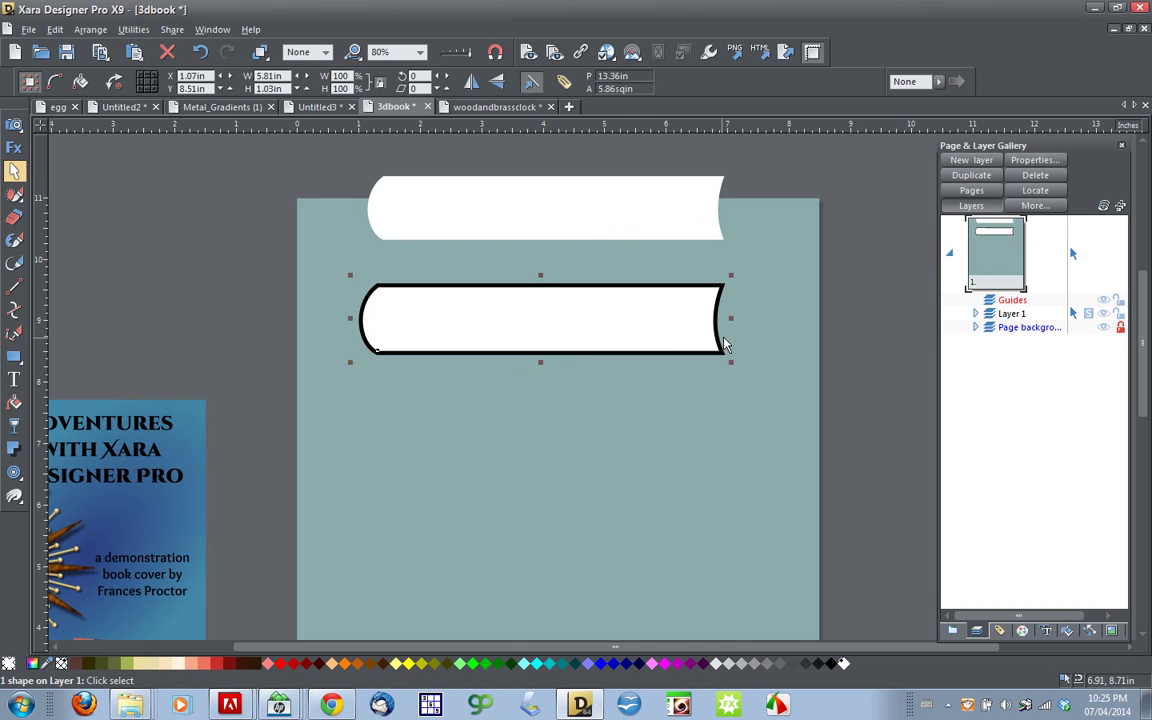
pyautogui.moveTo(731, 319); pyautogui.dragTo(738, 319)
# - Try moving the black shape down, then undo the move
pyautogui.scroll(4, 730, 325)
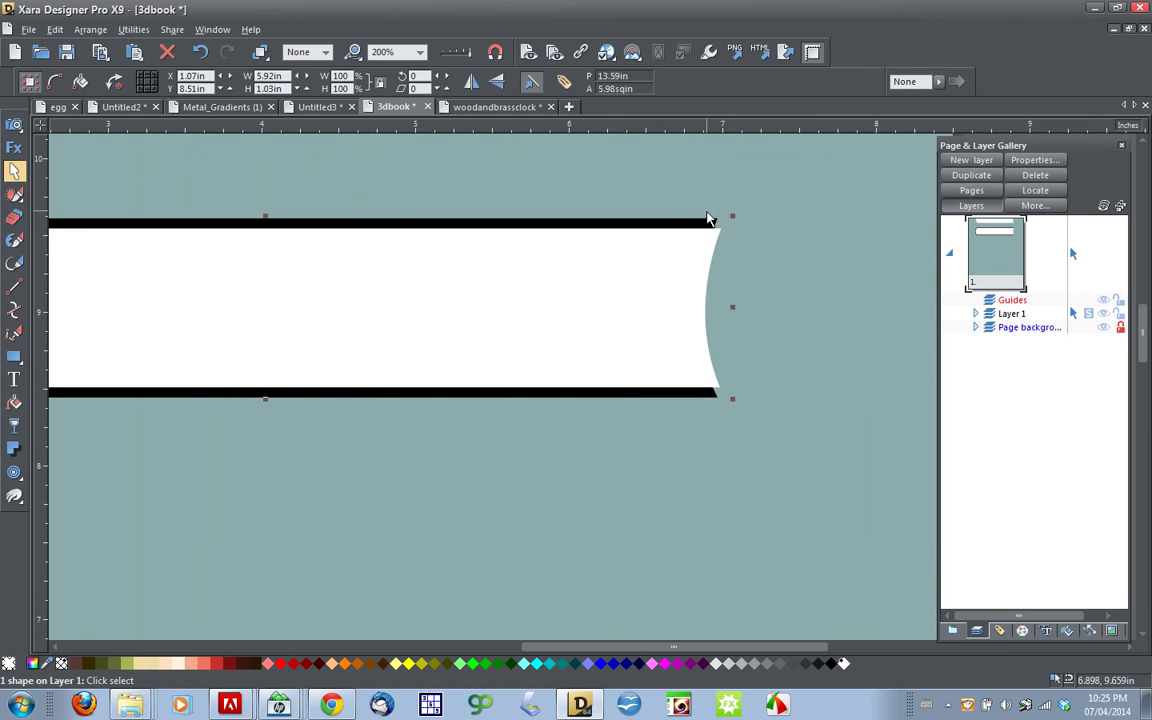
pyautogui.moveTo(710, 221); pyautogui.dragTo(715, 368)
pyautogui.click(203, 51)
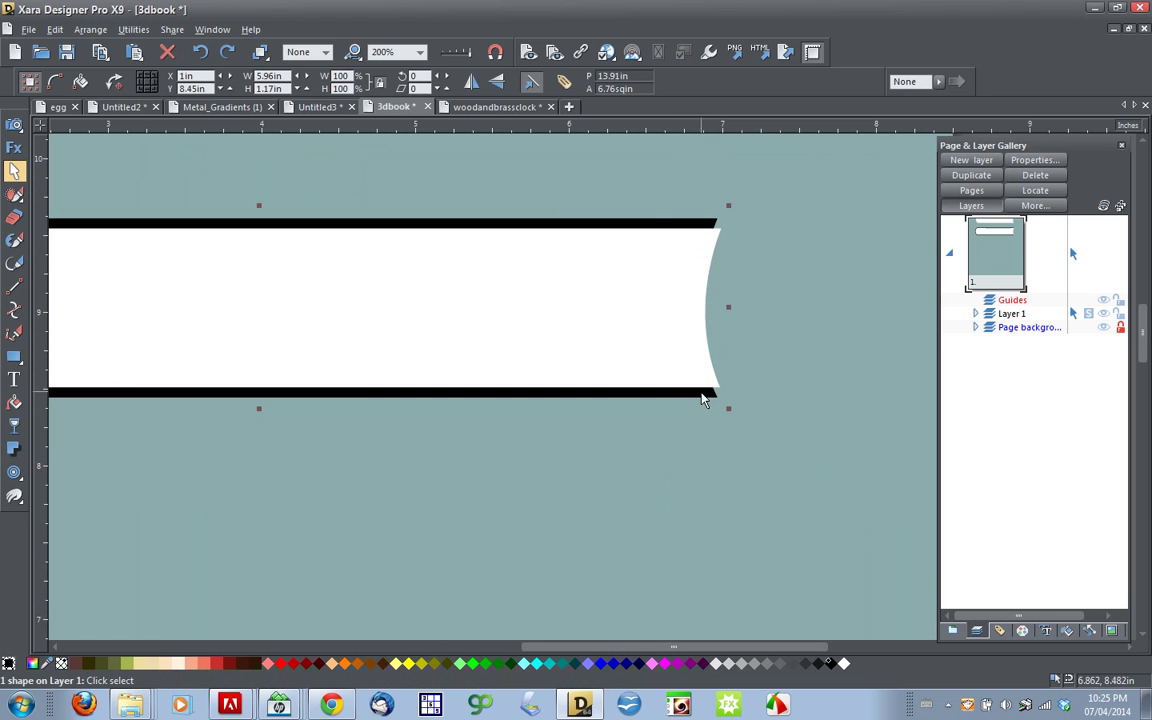
# - Delete the lower shape's white fill, leaving a 5.96 × 1.17 in black curved outline
pyautogui.scroll(-2, 617, 333)
pyautogui.scroll(-1, 617, 333)
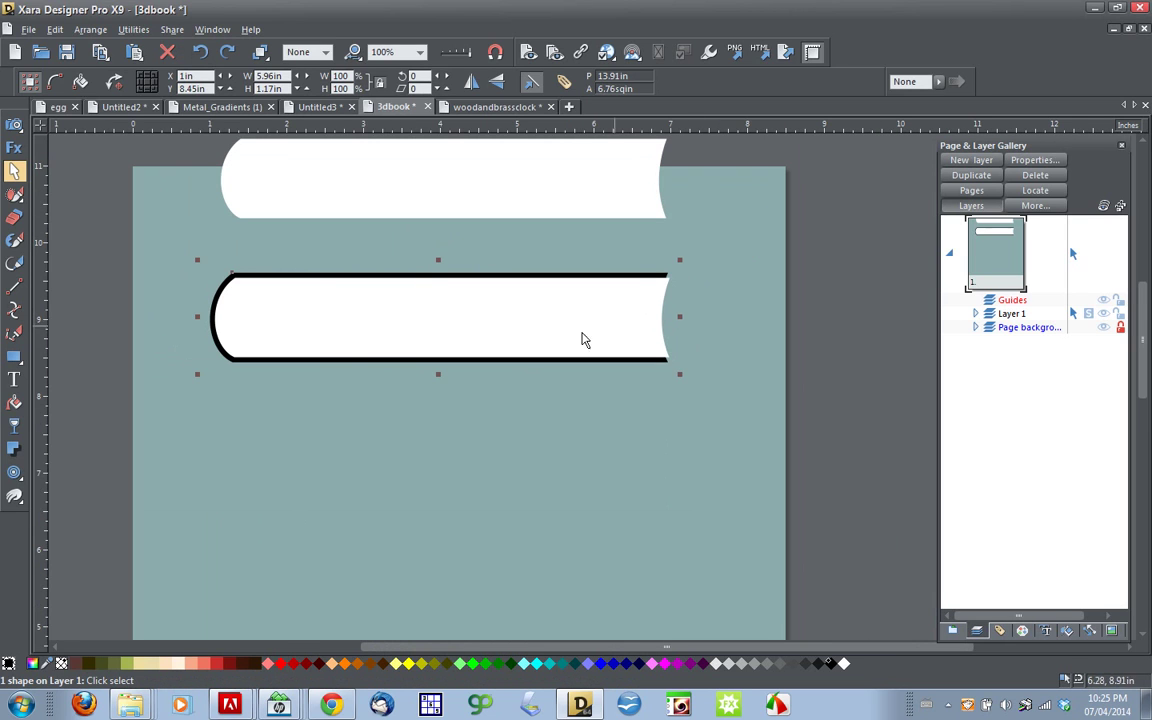
pyautogui.moveTo(147, 224); pyautogui.dragTo(716, 417)
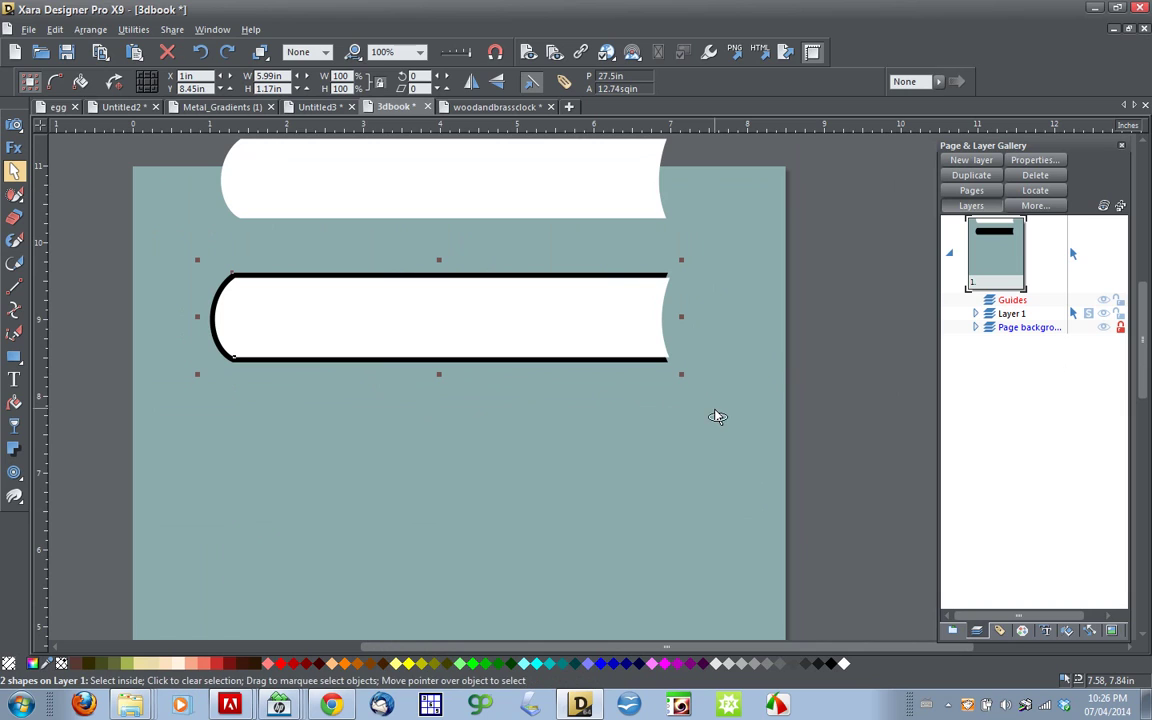
pyautogui.press('Delete')
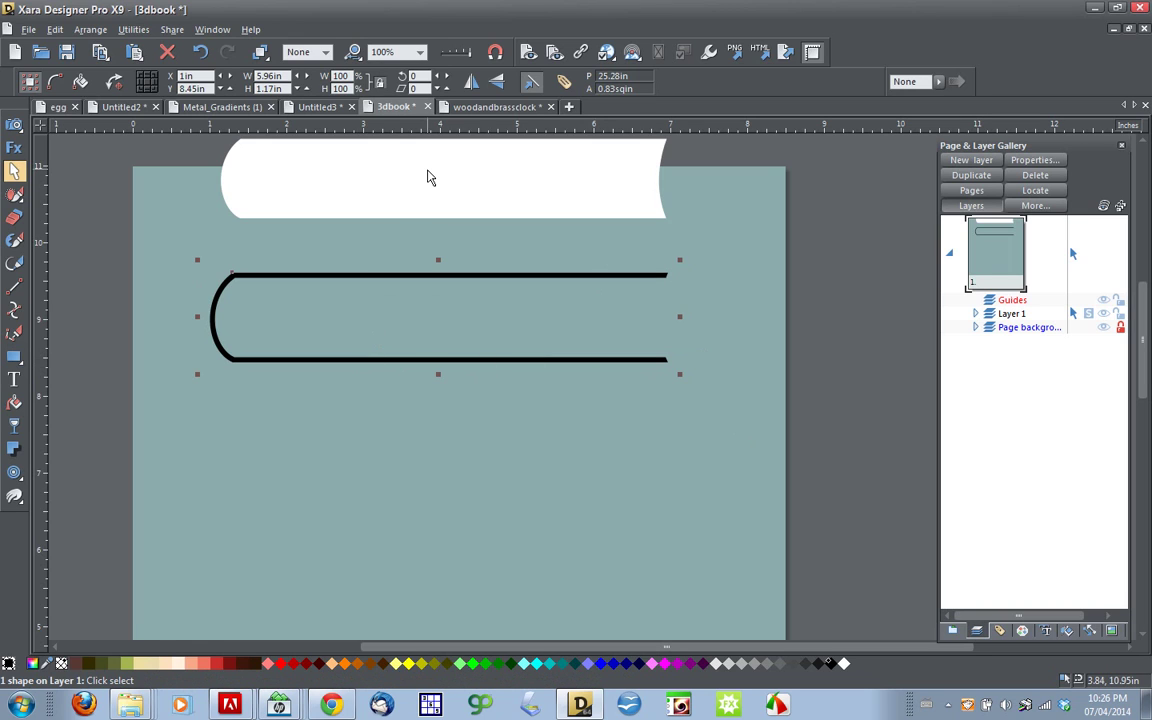
# - Move the white shape down into the black outline and marquee-select both together
pyautogui.moveTo(427, 177); pyautogui.dragTo(428, 314)
pyautogui.scroll(-3, 350, 400)
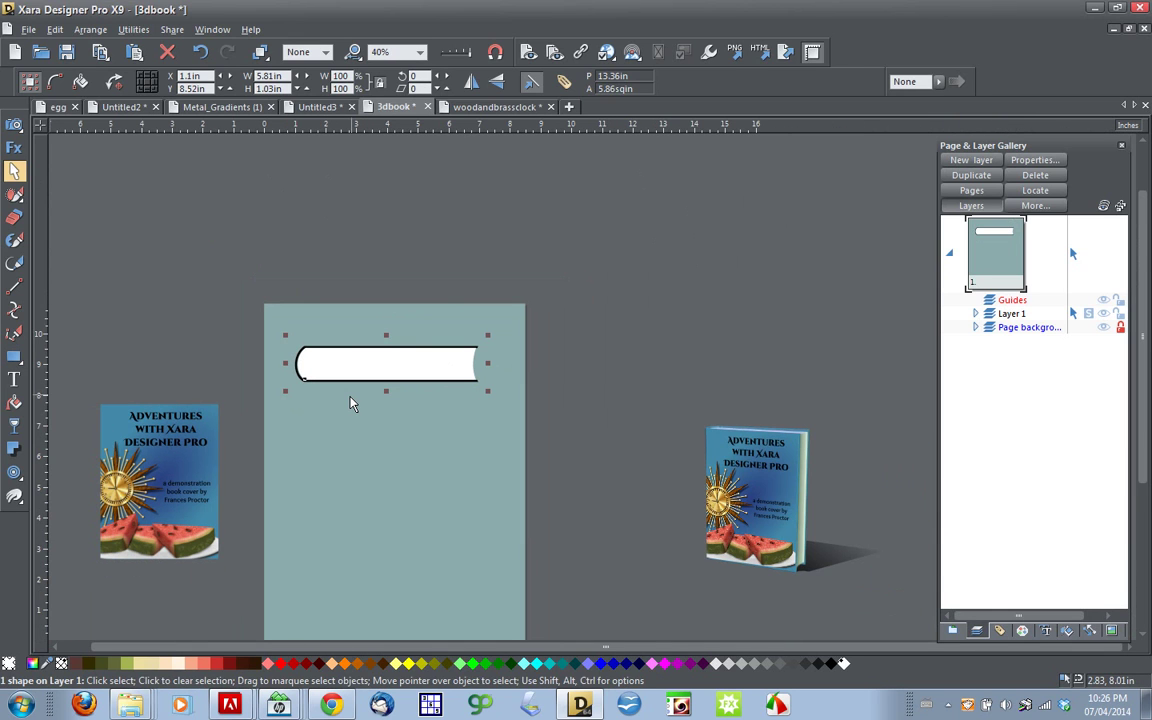
pyautogui.click(382, 442)
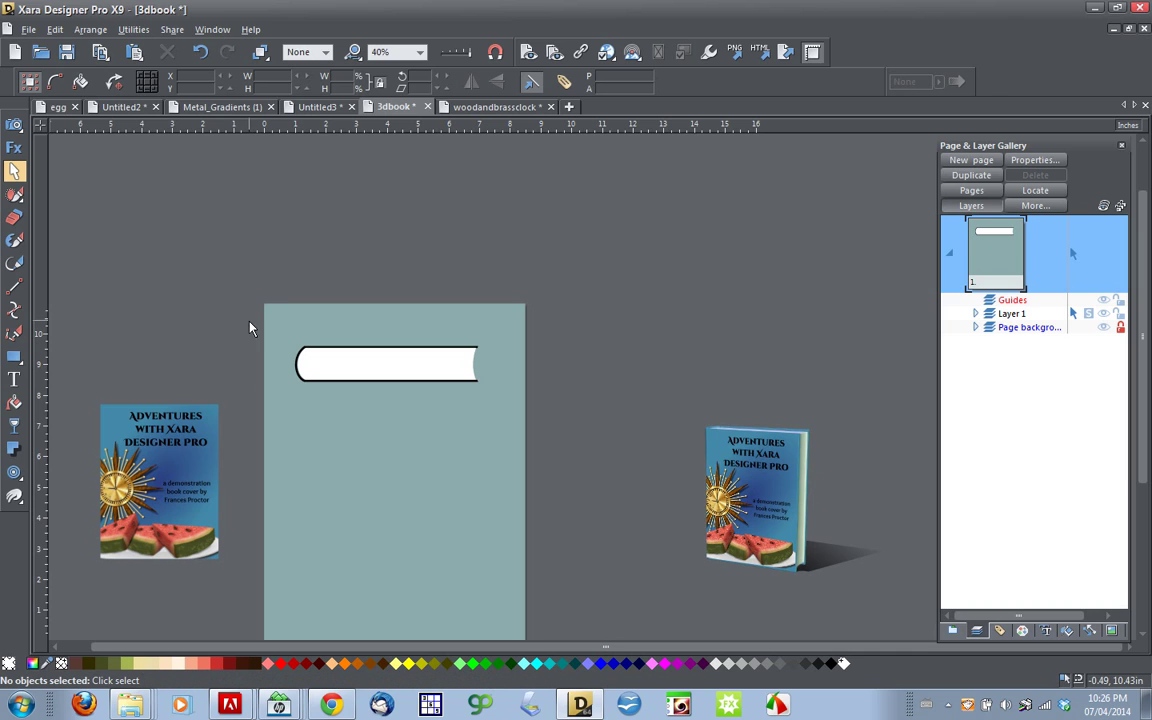
pyautogui.moveTo(242, 308); pyautogui.dragTo(547, 428)
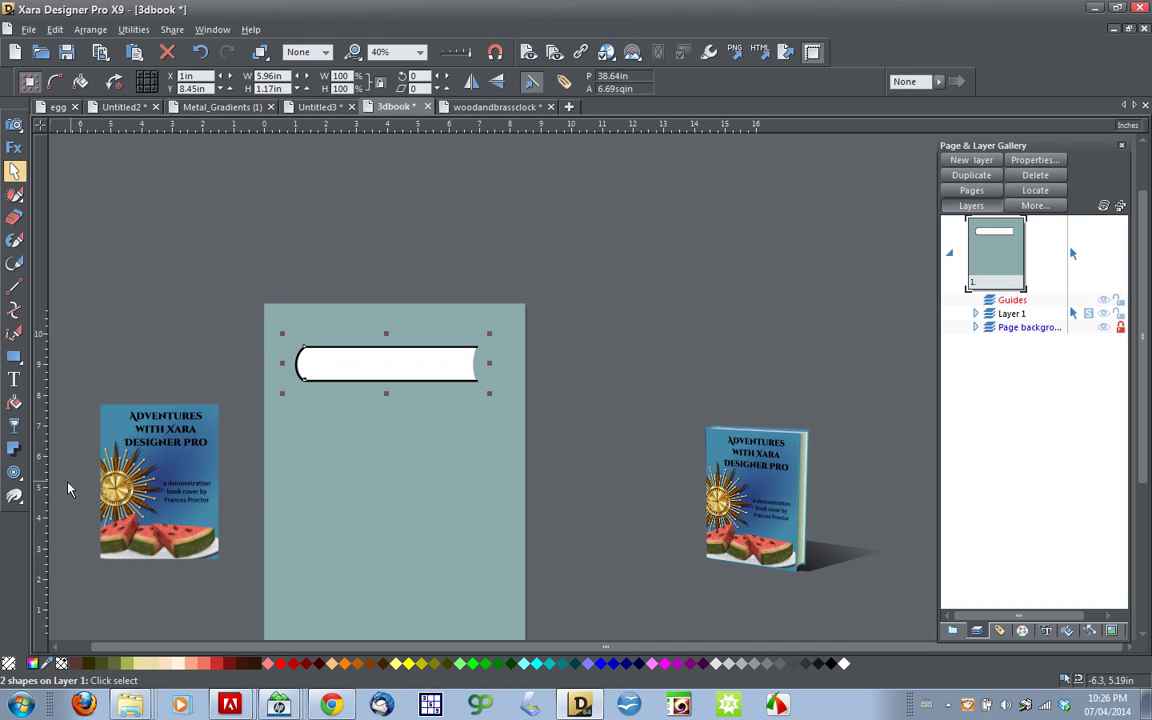
# - Extrude the outlined bar to depth 570 and tilt it to reveal its side face
pyautogui.moveTo(15, 472)
pyautogui.click(149, 473)
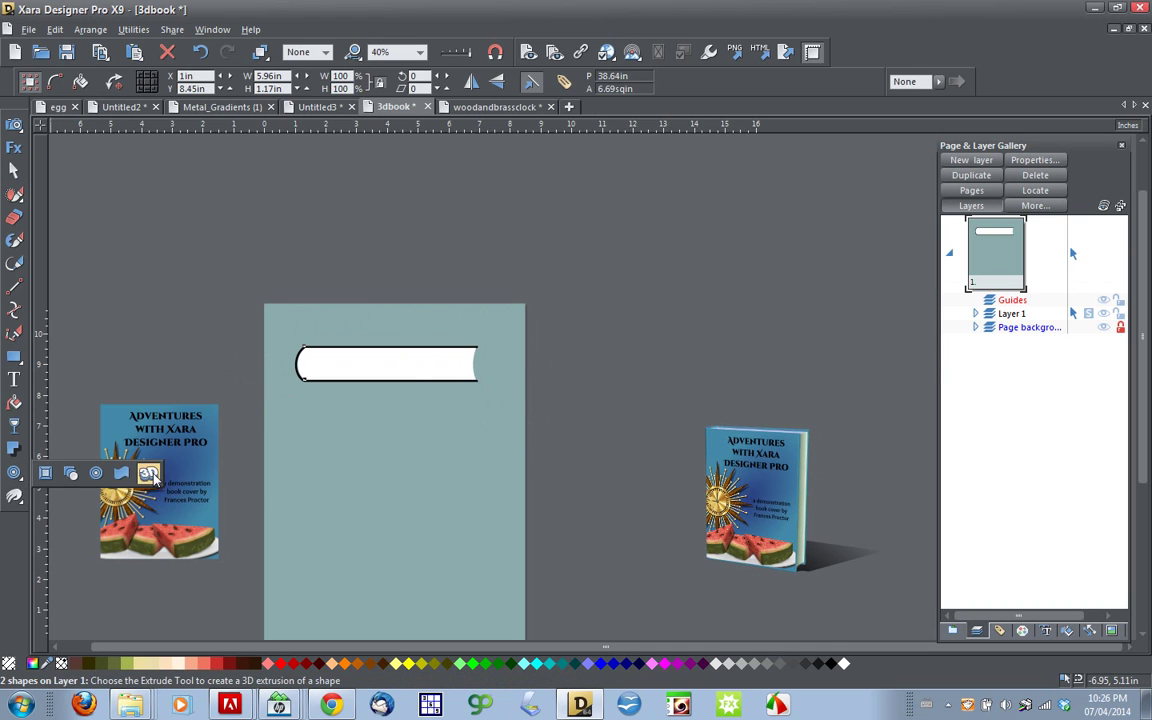
pyautogui.click(427, 369)
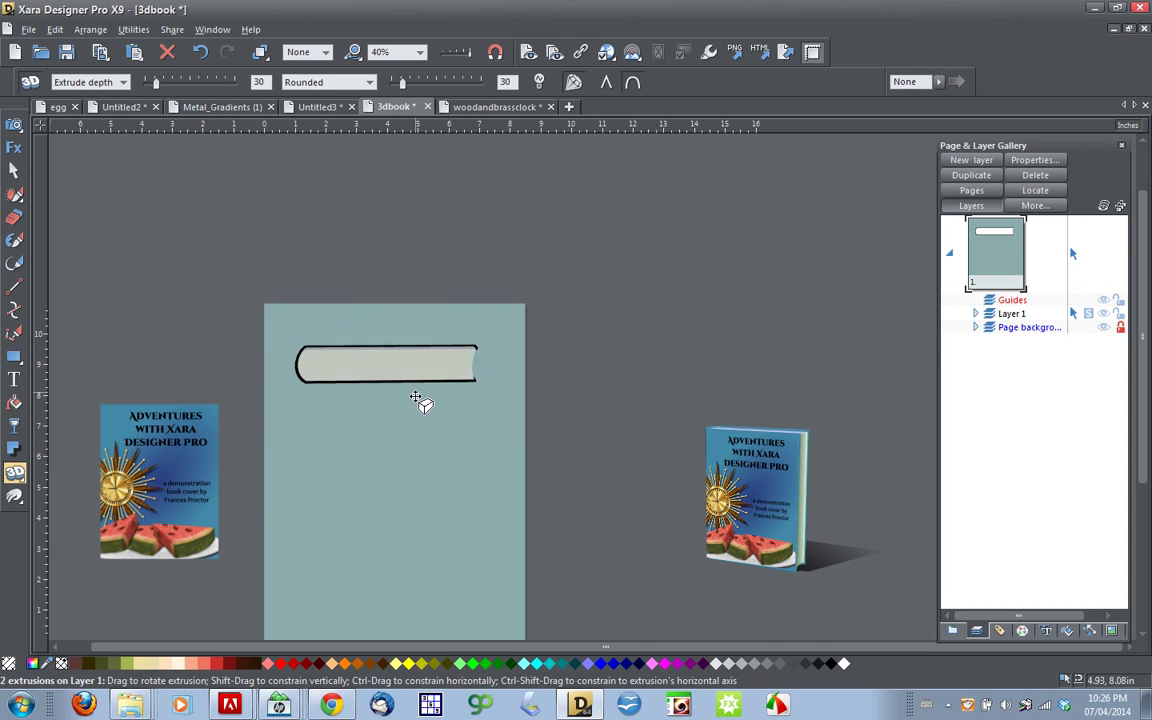
pyautogui.moveTo(417, 398); pyautogui.dragTo(400, 418)
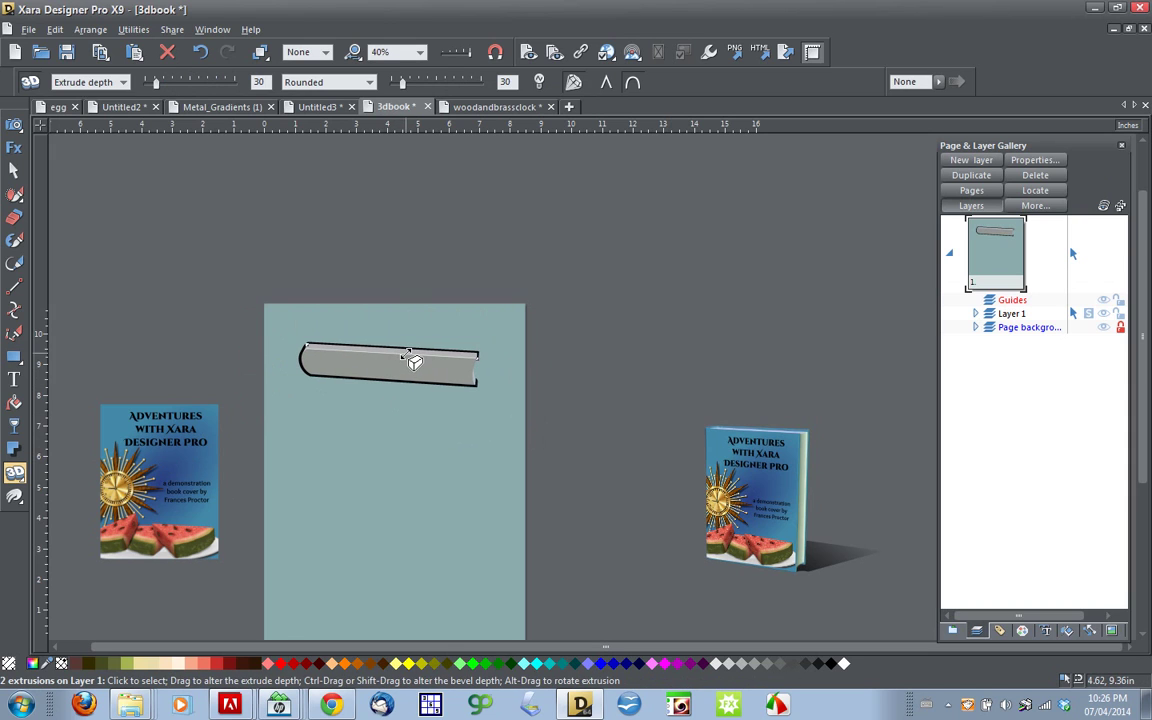
pyautogui.moveTo(415, 362); pyautogui.dragTo(380, 470)
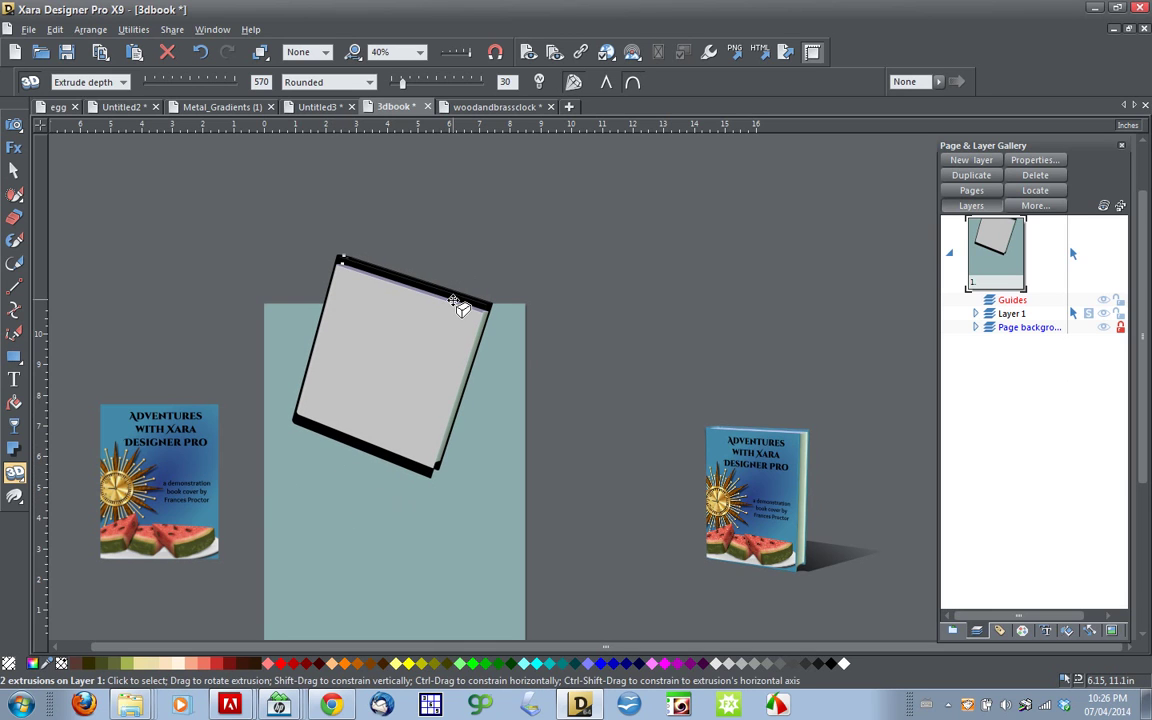
pyautogui.moveTo(463, 309); pyautogui.dragTo(440, 262)
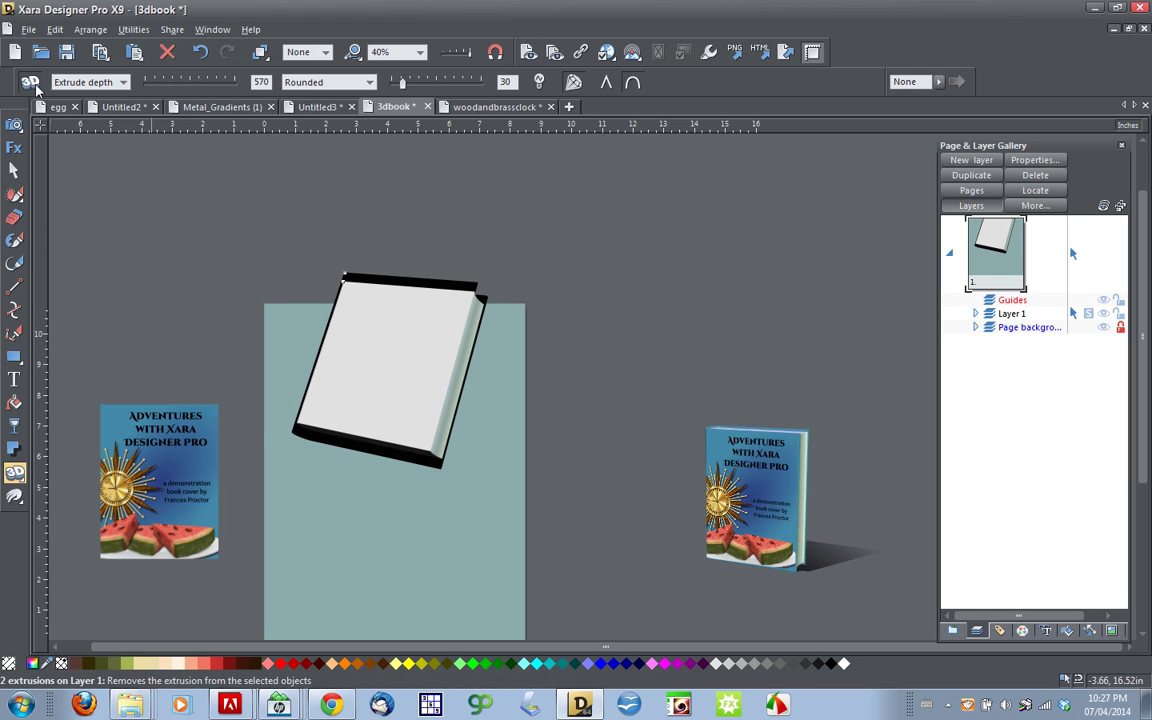
# - Adjust the extrusion's Angle 1 and Angle 2 so the book faces front
pyautogui.click(123, 82)
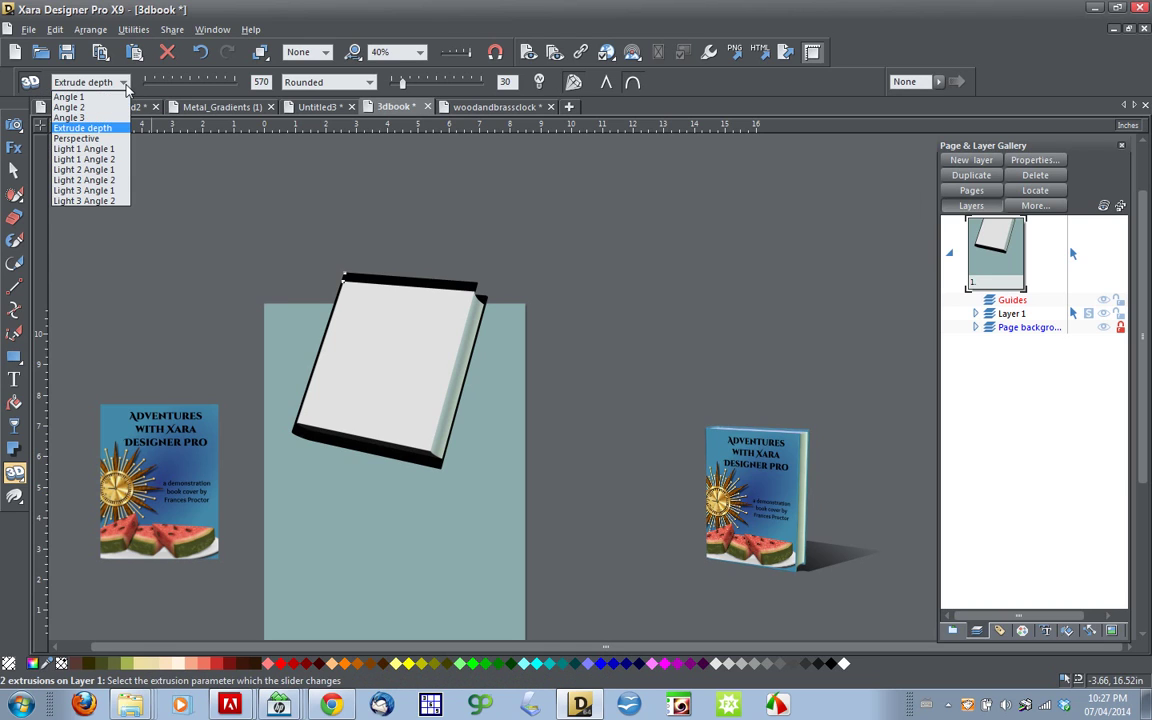
pyautogui.click(85, 93)
pyautogui.moveTo(183, 82); pyautogui.dragTo(173, 84)
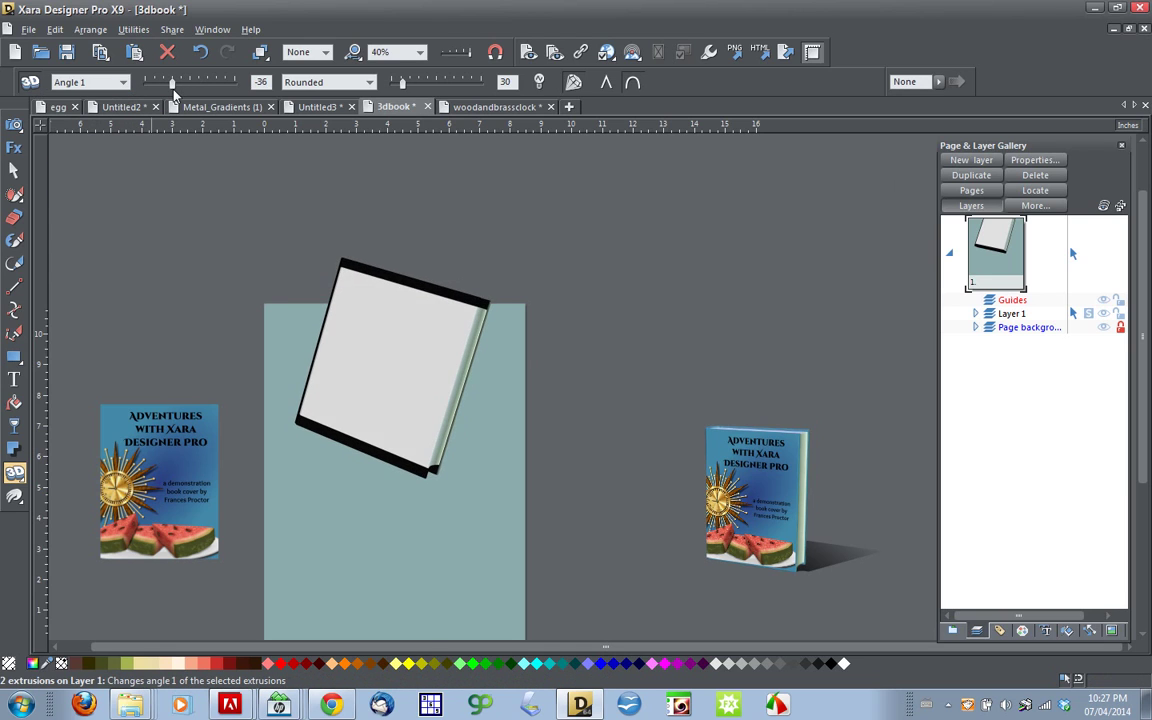
pyautogui.click(82, 86)
pyautogui.click(111, 108)
pyautogui.moveTo(195, 83); pyautogui.dragTo(193, 88)
# - Tweak Angle 3 and Angle 1, then rotate the book upright with its rounded spine showing
pyautogui.click(120, 82)
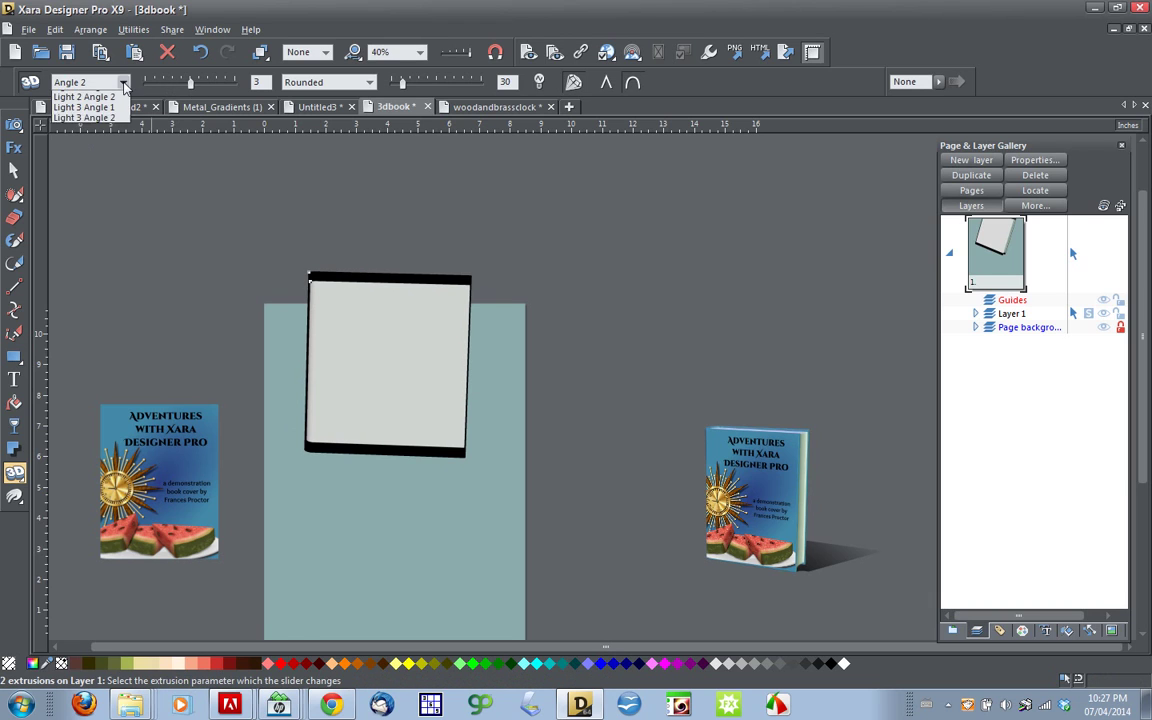
pyautogui.click(95, 119)
pyautogui.moveTo(174, 84)
pyautogui.mouseDown()
pyautogui.moveTo(185, 87)
pyautogui.moveTo(175, 88)
pyautogui.mouseUp()
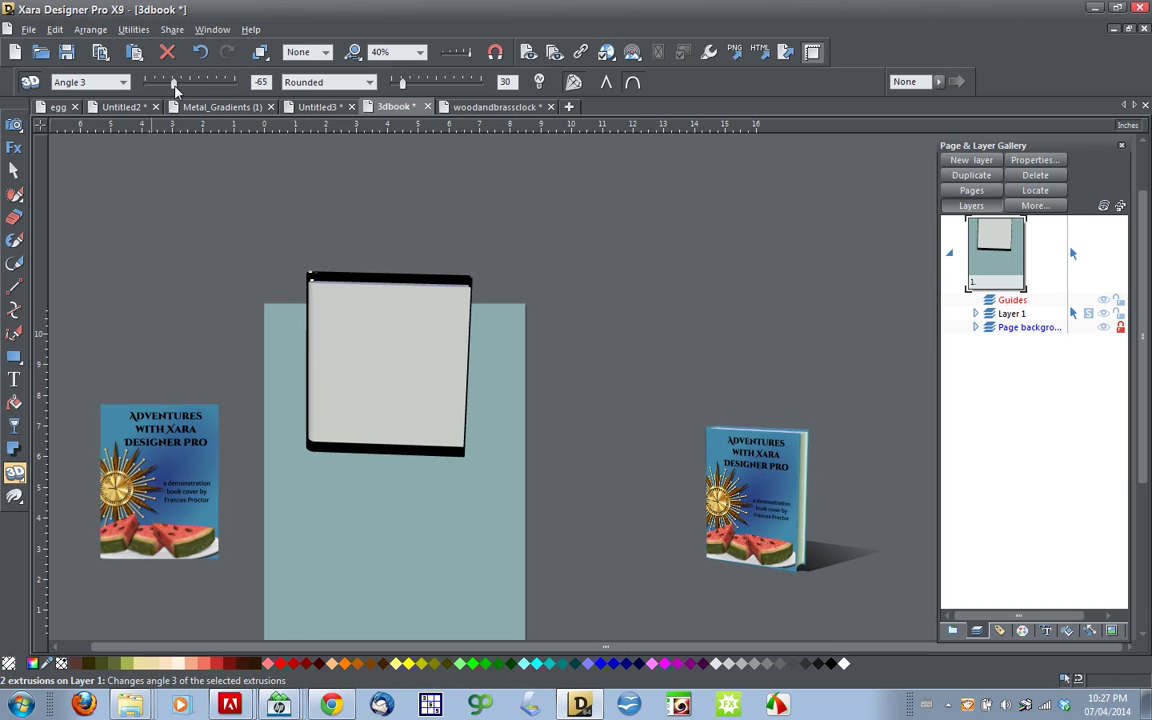
pyautogui.click(121, 82)
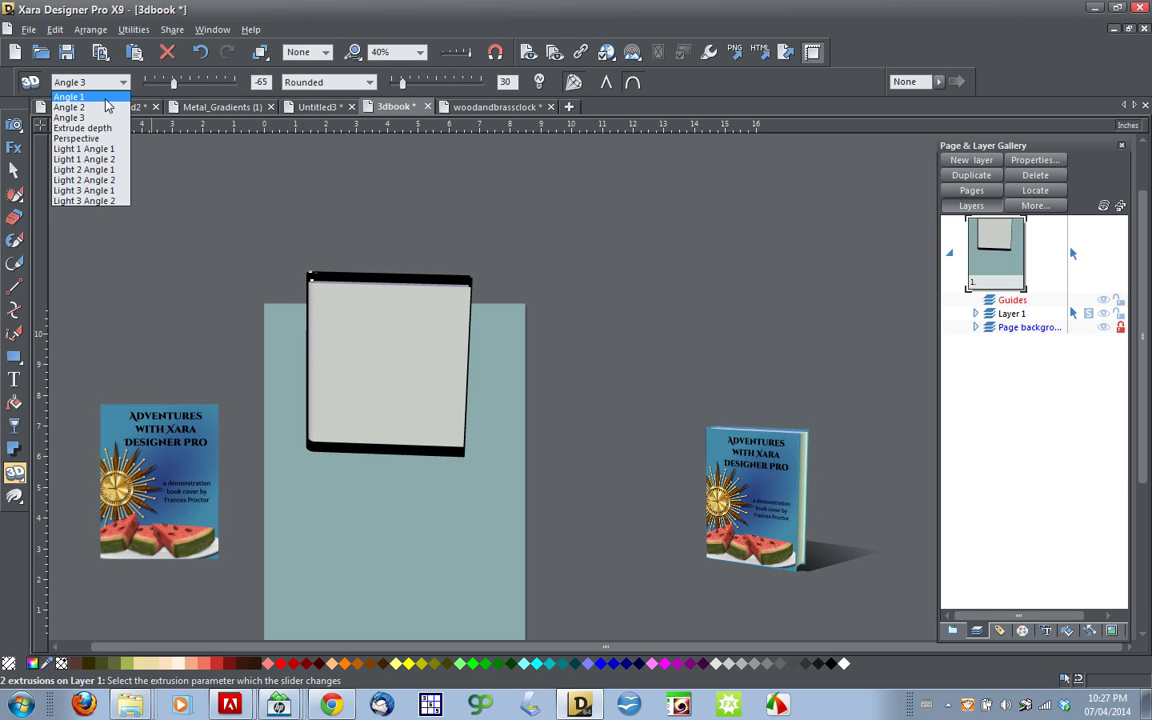
pyautogui.click(100, 96)
pyautogui.moveTo(158, 82); pyautogui.dragTo(195, 83)
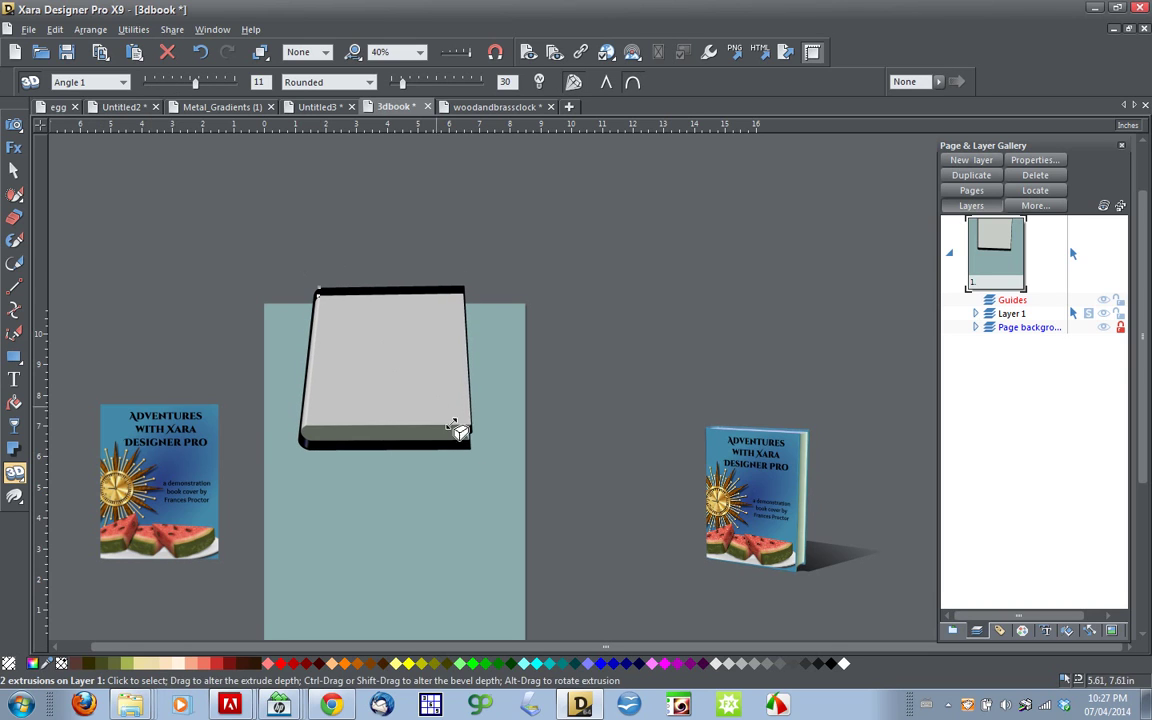
pyautogui.moveTo(465, 442); pyautogui.dragTo(399, 485)
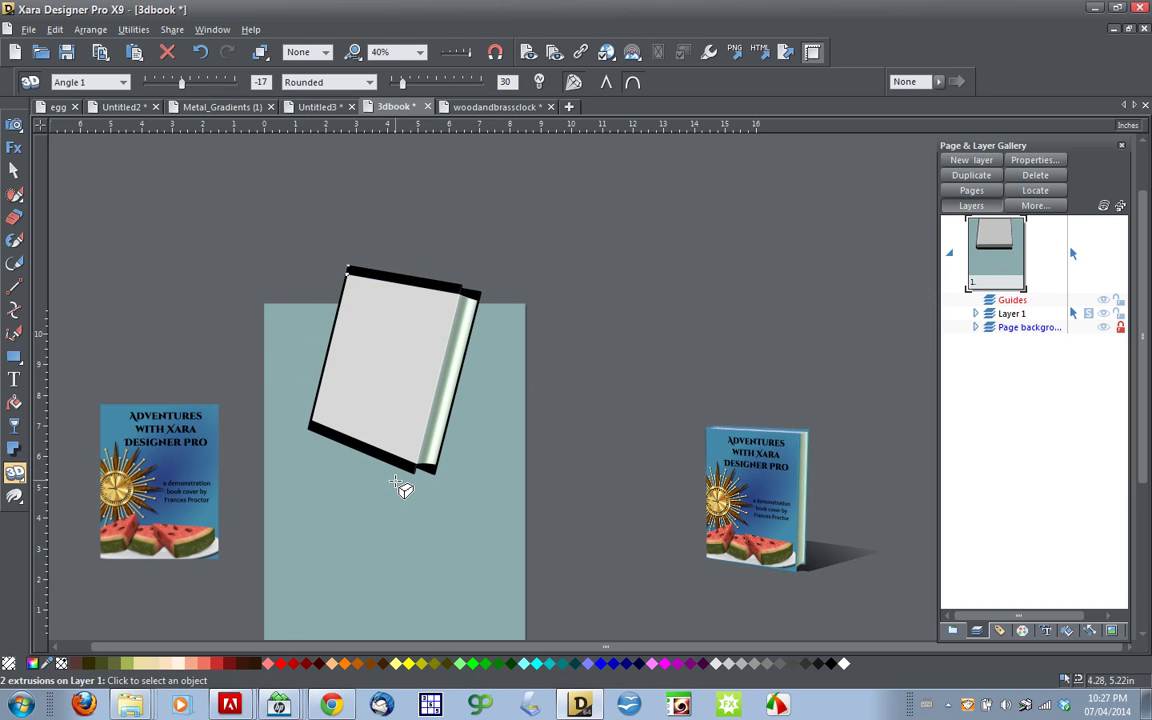
pyautogui.click(14, 172)
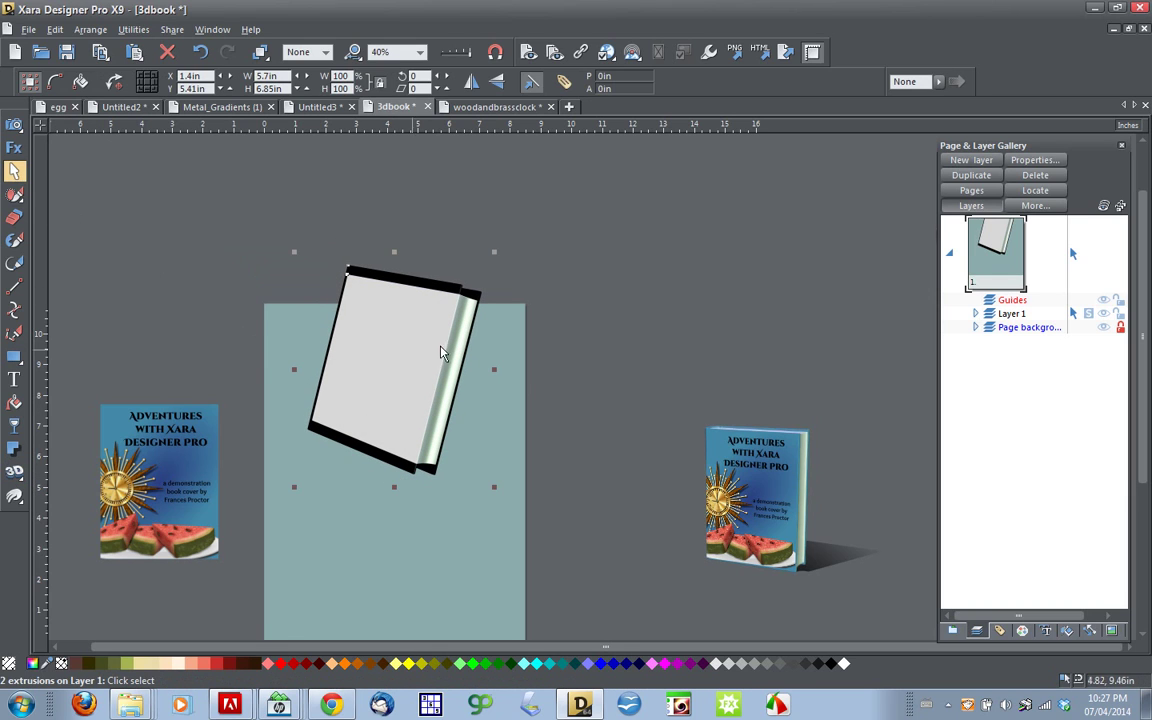
# - Rotate the book until it stands upright, then move it lower on the teal page
pyautogui.moveTo(489, 259); pyautogui.dragTo(463, 242)
pyautogui.moveTo(398, 380); pyautogui.dragTo(388, 483)
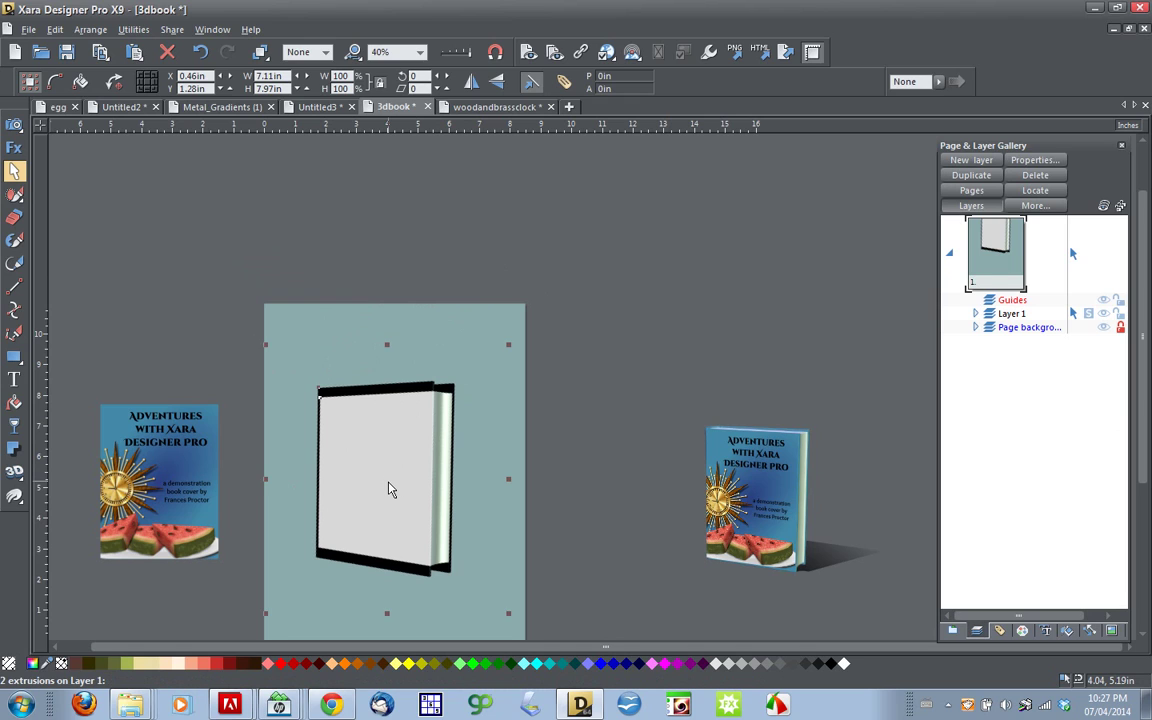
pyautogui.click(298, 333)
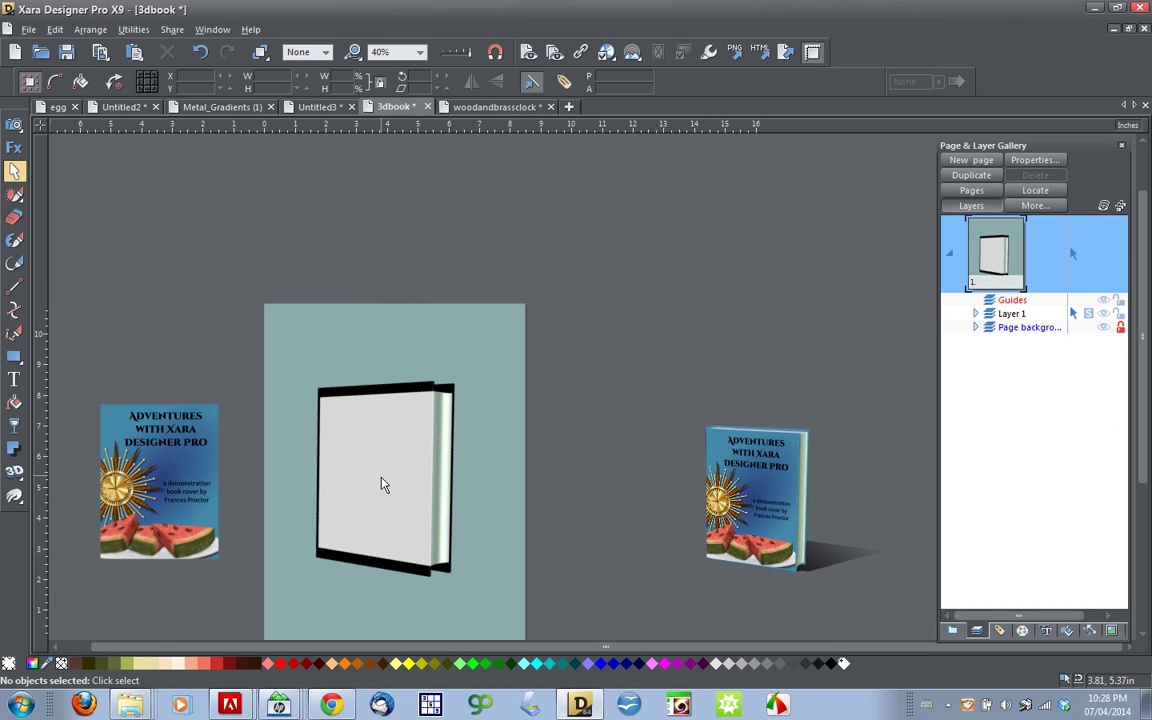
# - Stretch the book taller at the bottom and top to about 6.68 × 7.72 in
pyautogui.moveTo(381, 482)
pyautogui.mouseDown()
pyautogui.moveTo(295, 477)
pyautogui.moveTo(386, 481)
pyautogui.mouseUp()
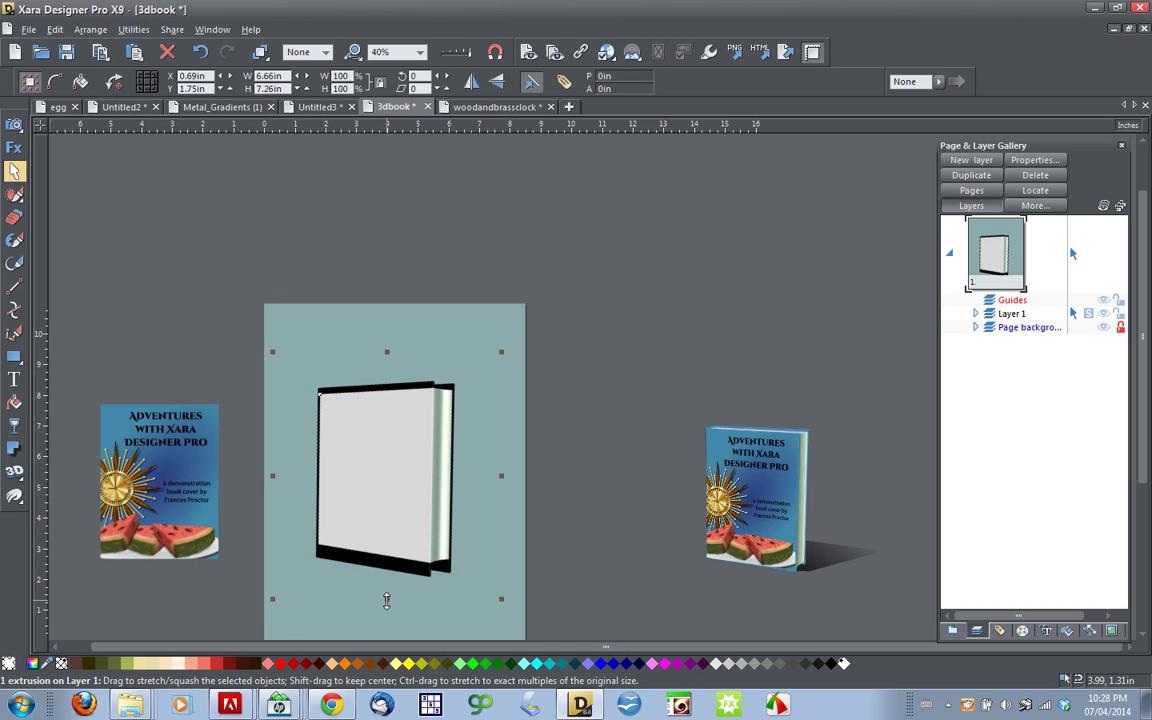
pyautogui.moveTo(387, 600); pyautogui.dragTo(384, 610)
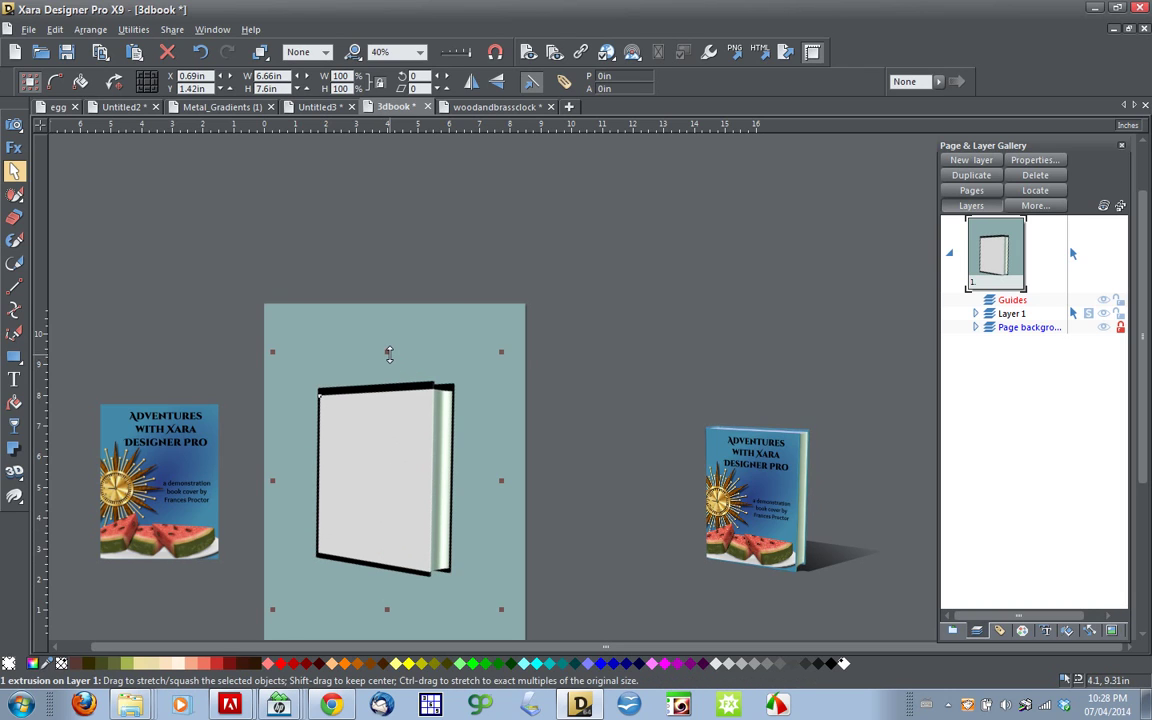
pyautogui.moveTo(389, 352); pyautogui.dragTo(389, 350)
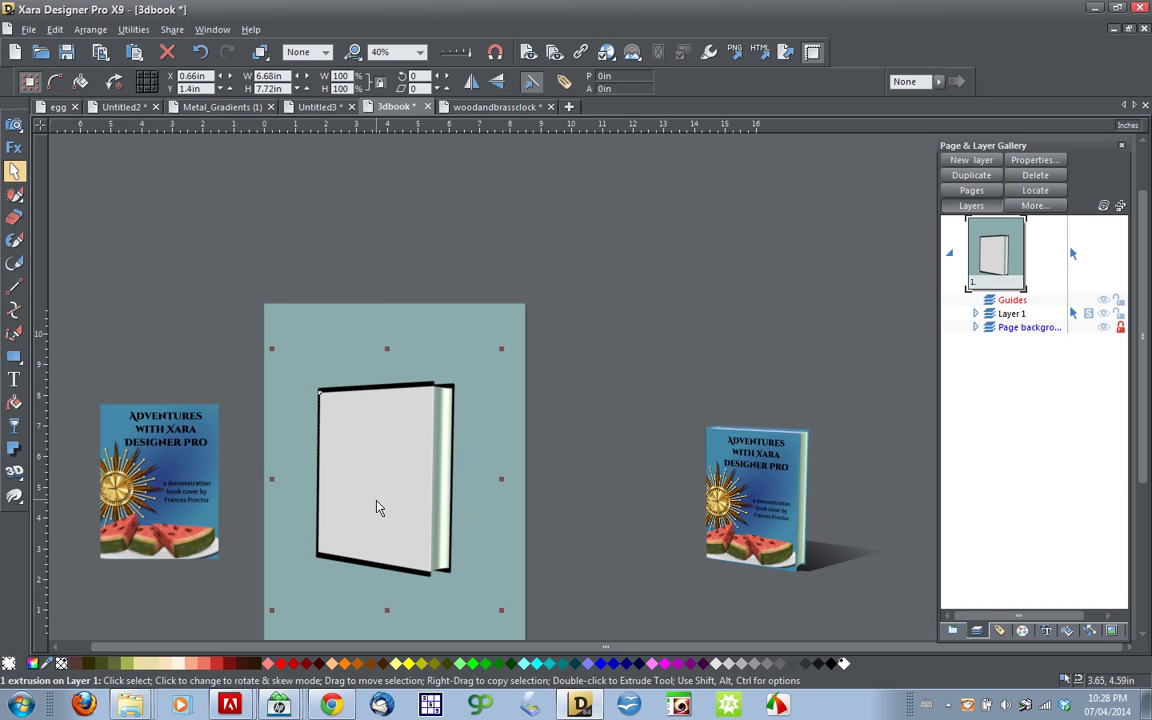
# - Alt-select the extrusion underneath the front object and fill the whole book solid black
pyautogui.press('alt')
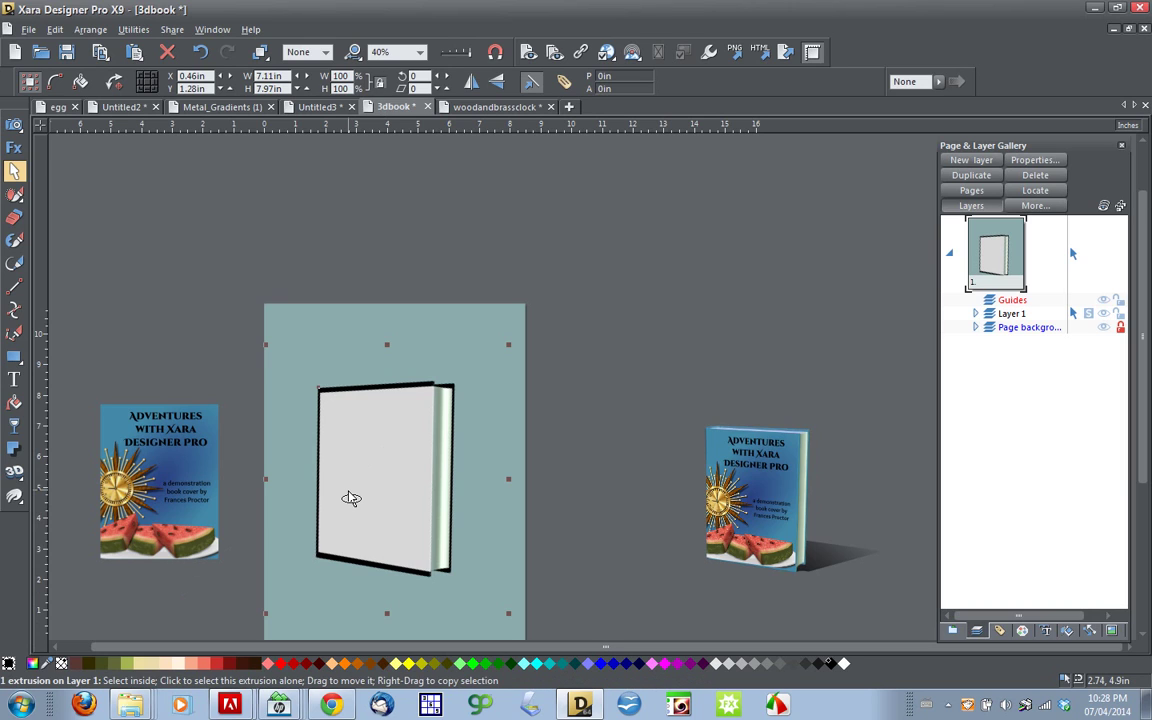
pyautogui.click(349, 497)
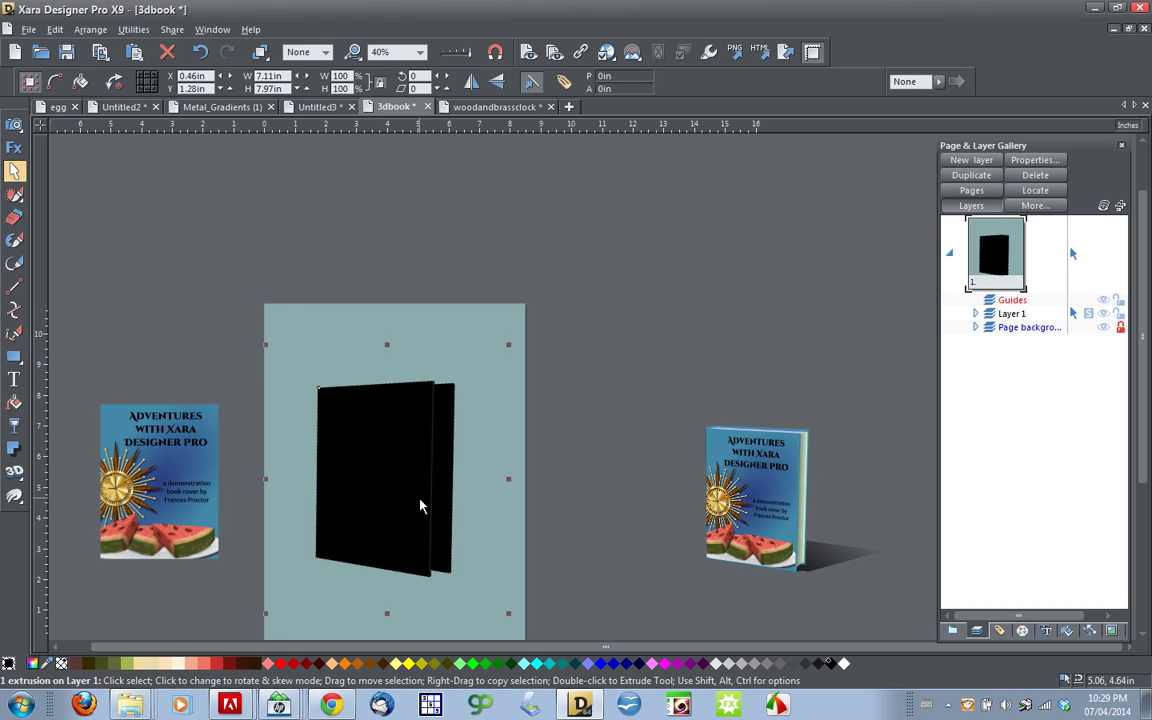
pyautogui.keyDown('ctrl'); pyautogui.scroll(2, 420, 506); pyautogui.keyUp('ctrl')
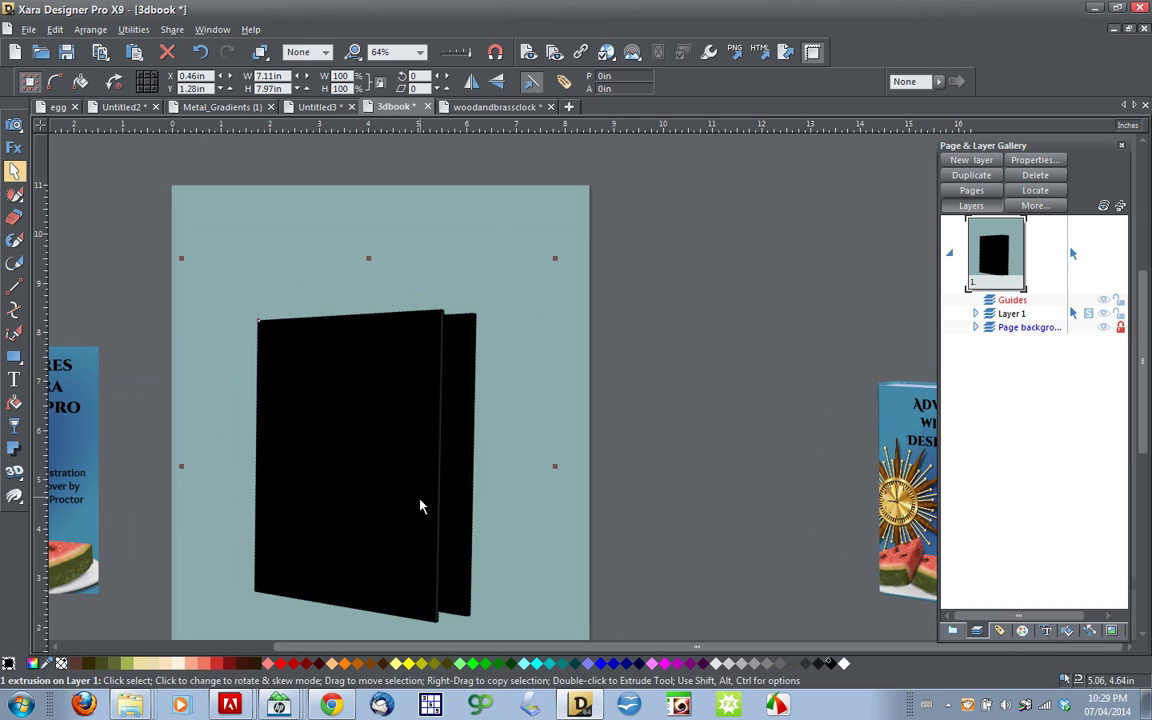
# - Choose the Eraser tool, try a straight-line erase at the top-right corner, and undo the notch
pyautogui.click(18, 222)
pyautogui.click(18, 222)
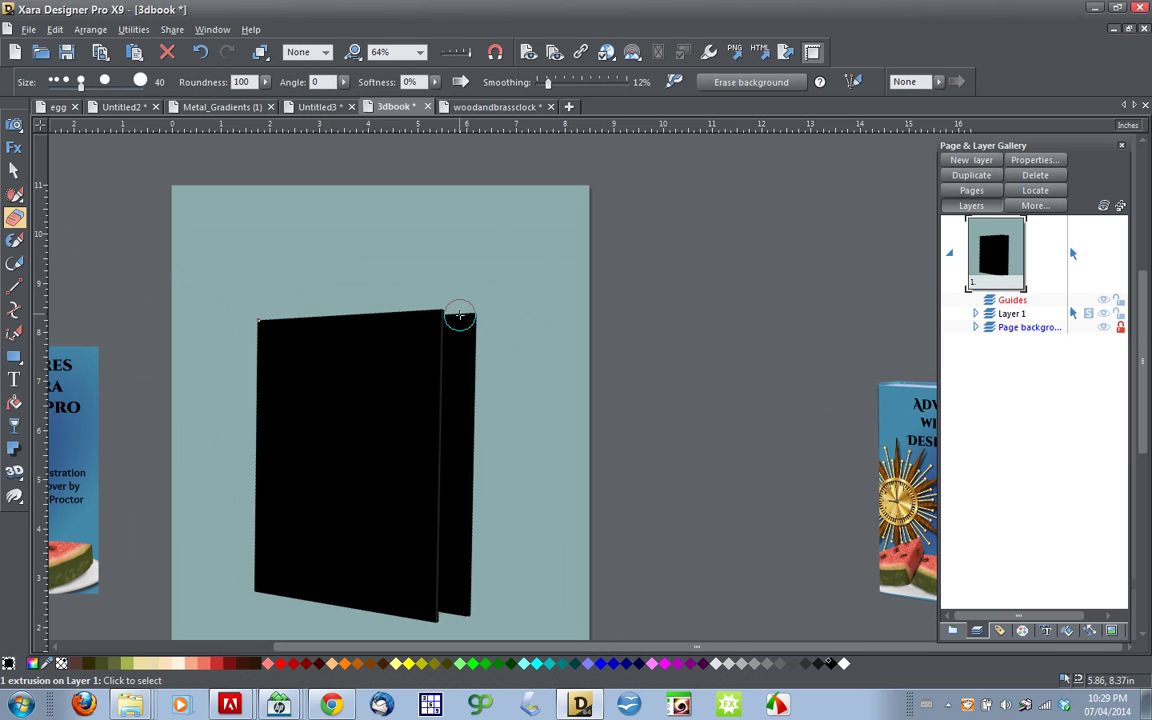
pyautogui.scroll(-2, 460, 318)
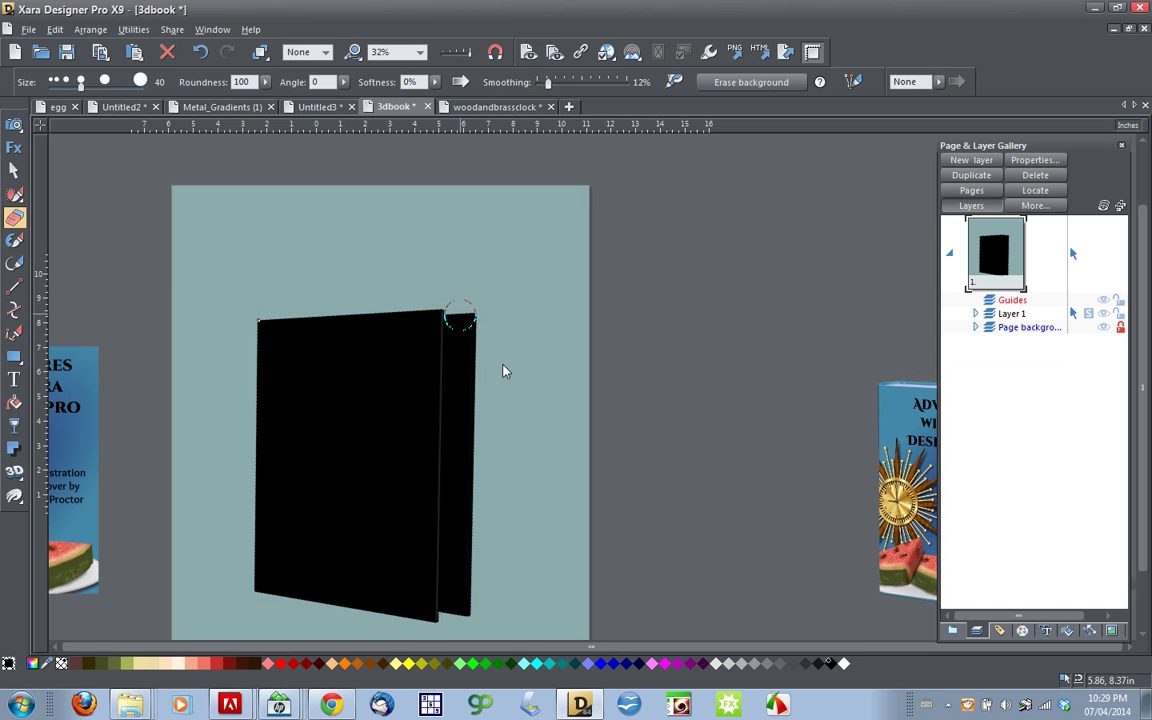
pyautogui.scroll(1, 477, 282)
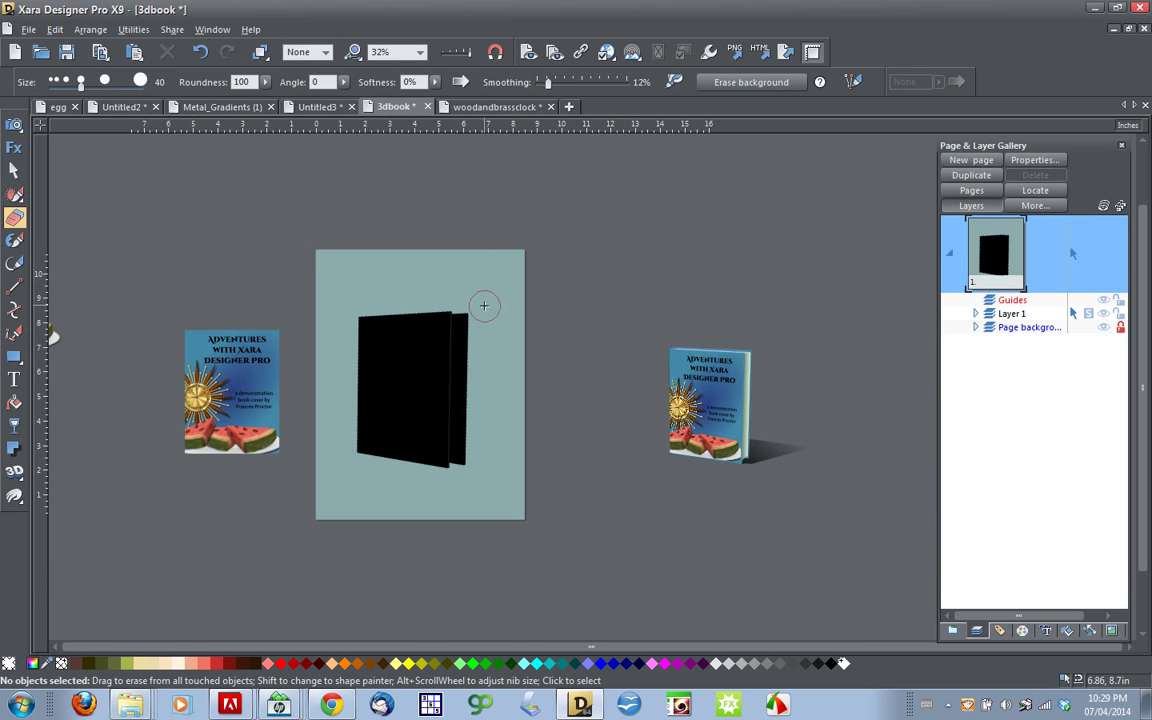
pyautogui.scroll(2, 475, 307)
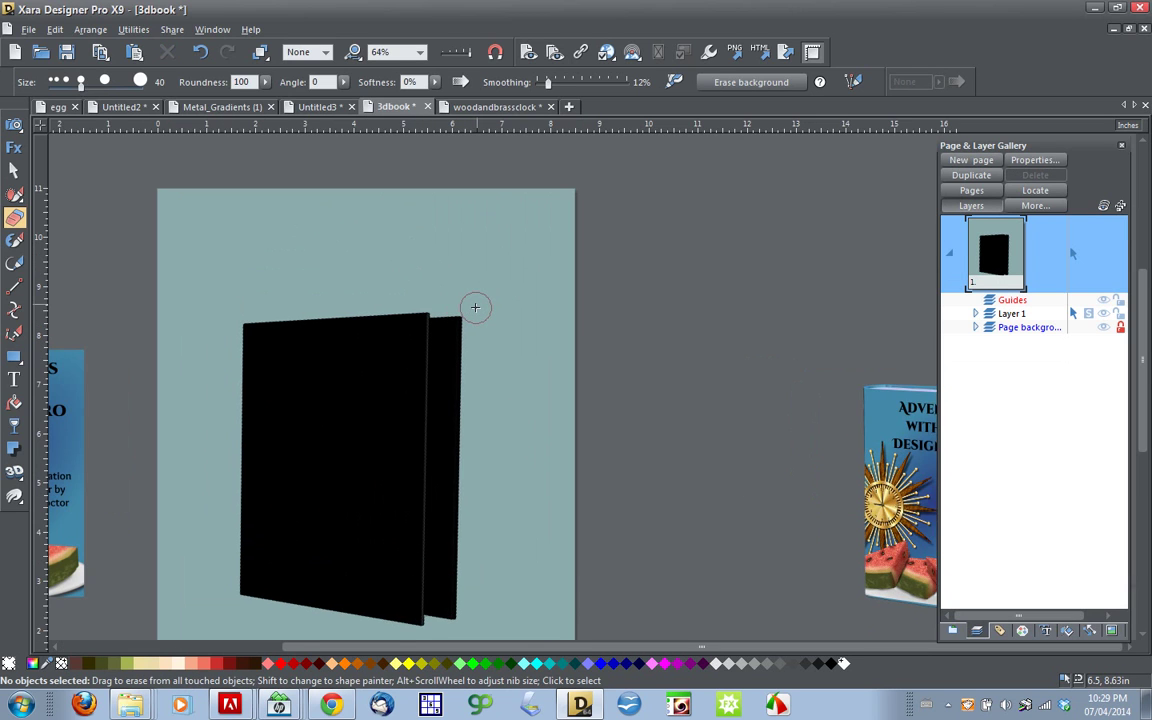
pyautogui.scroll(-1, 475, 307)
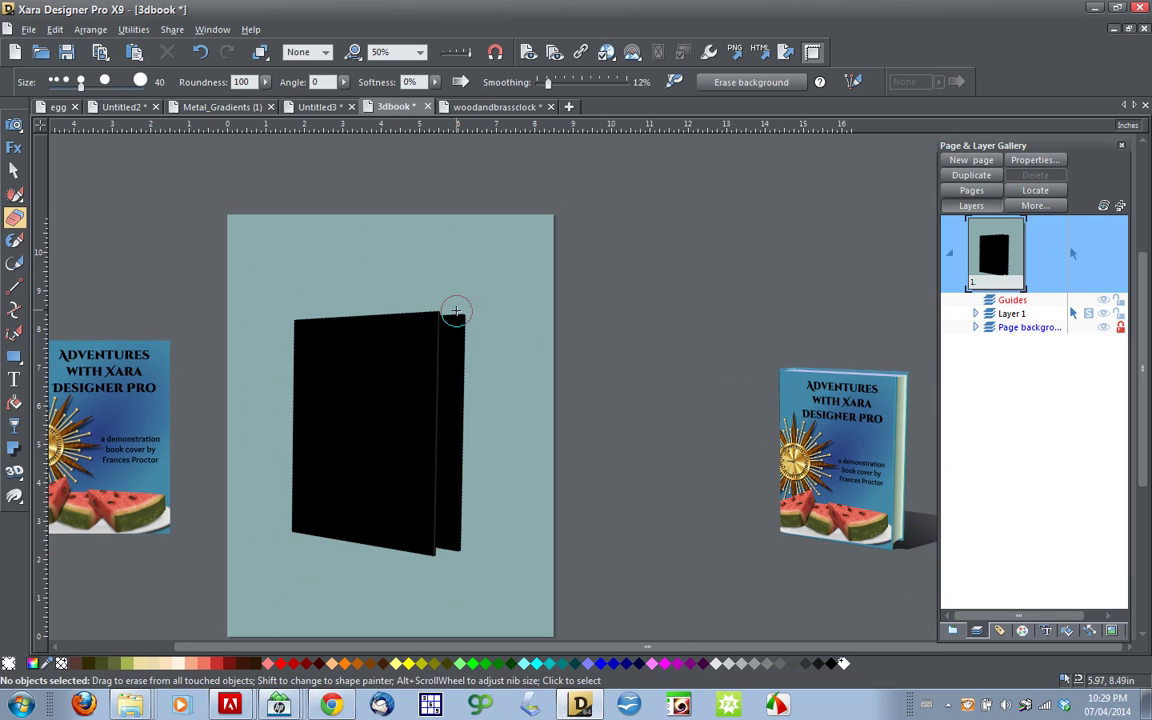
pyautogui.press('alt')
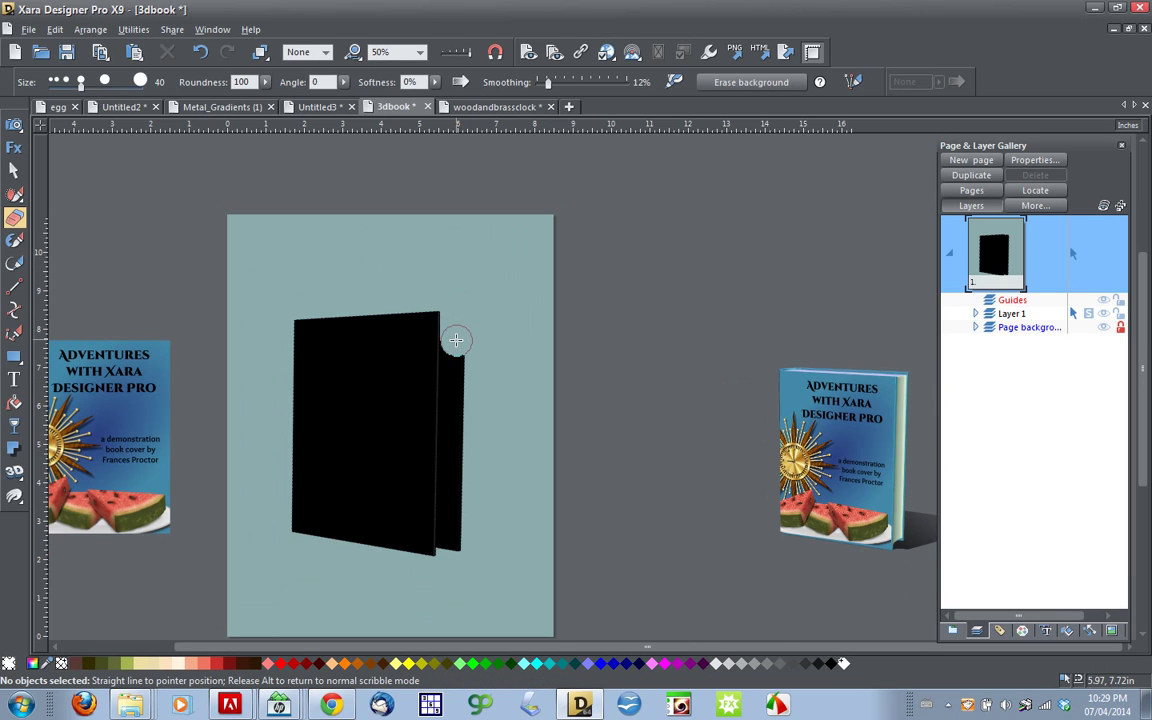
pyautogui.moveTo(455, 340); pyautogui.dragTo(455, 340)
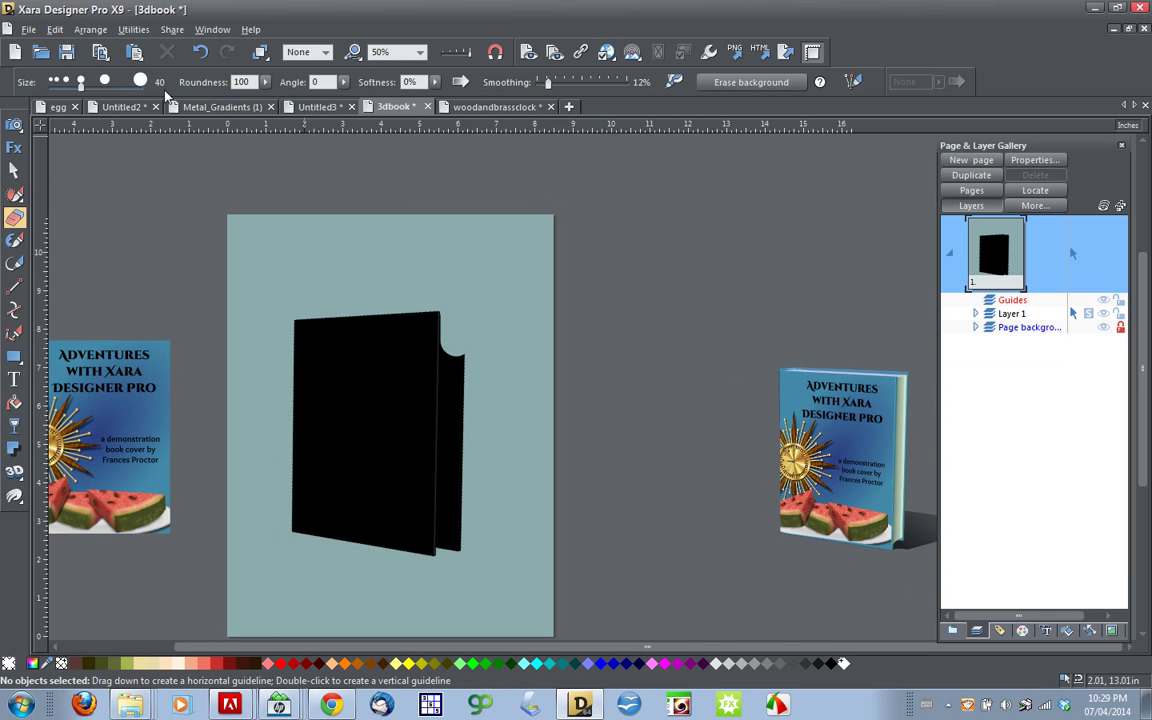
pyautogui.click(199, 51)
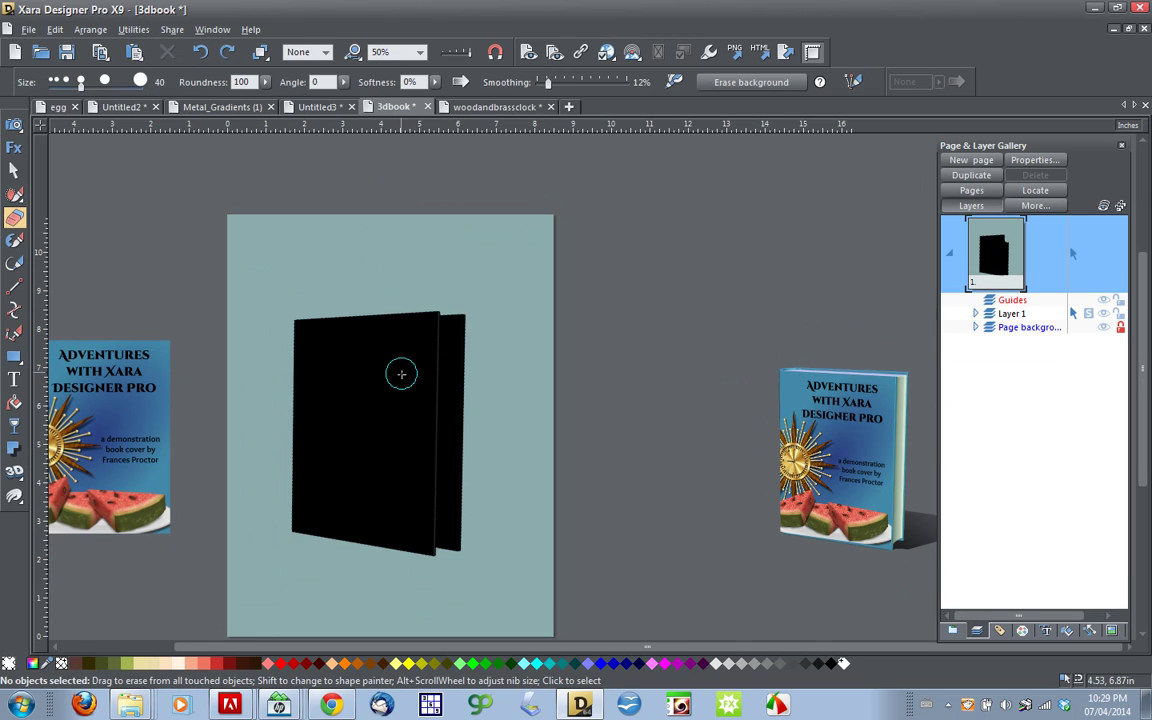
# - Select the black book and erase a strip down its right edge to reveal the pale pages
pyautogui.click(391, 388)
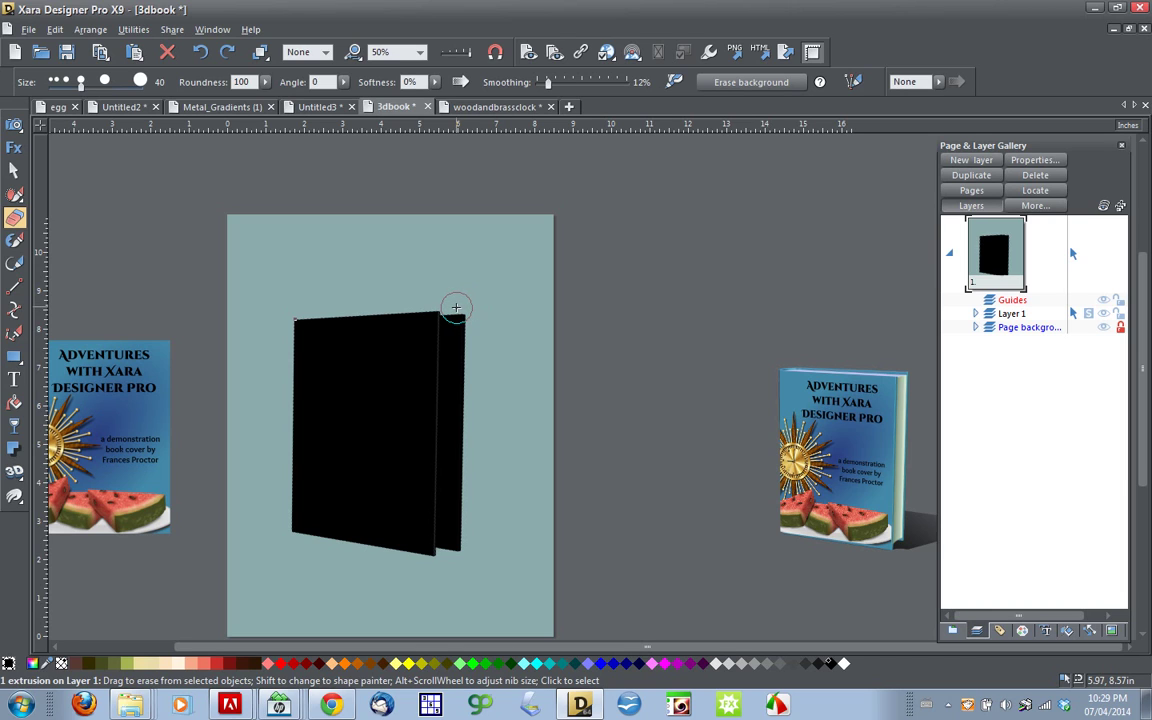
pyautogui.moveTo(454, 311); pyautogui.dragTo(450, 561)
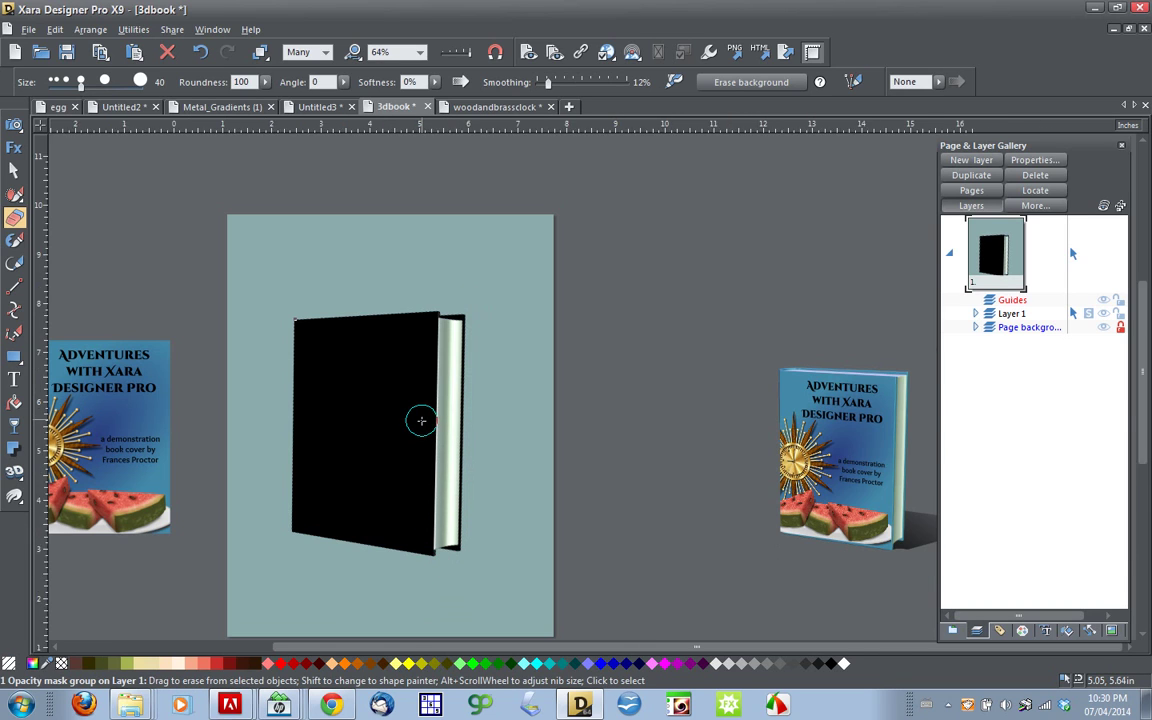
pyautogui.scroll(4, 421, 420)
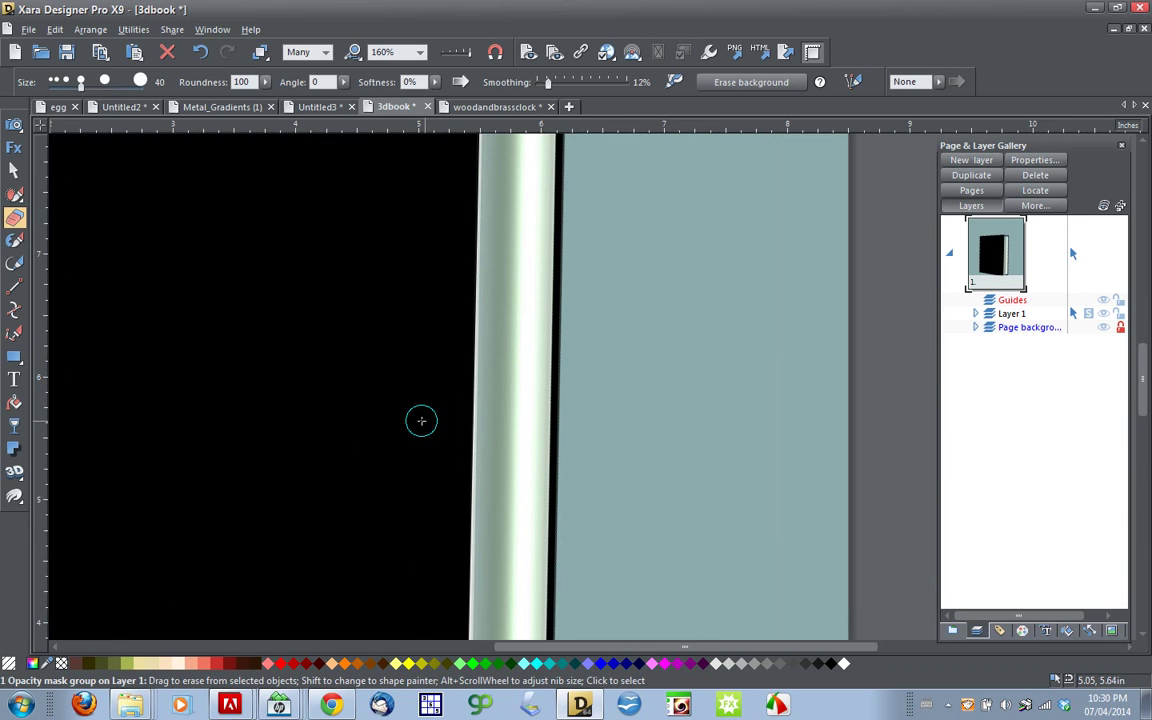
pyautogui.scroll(-4, 421, 420)
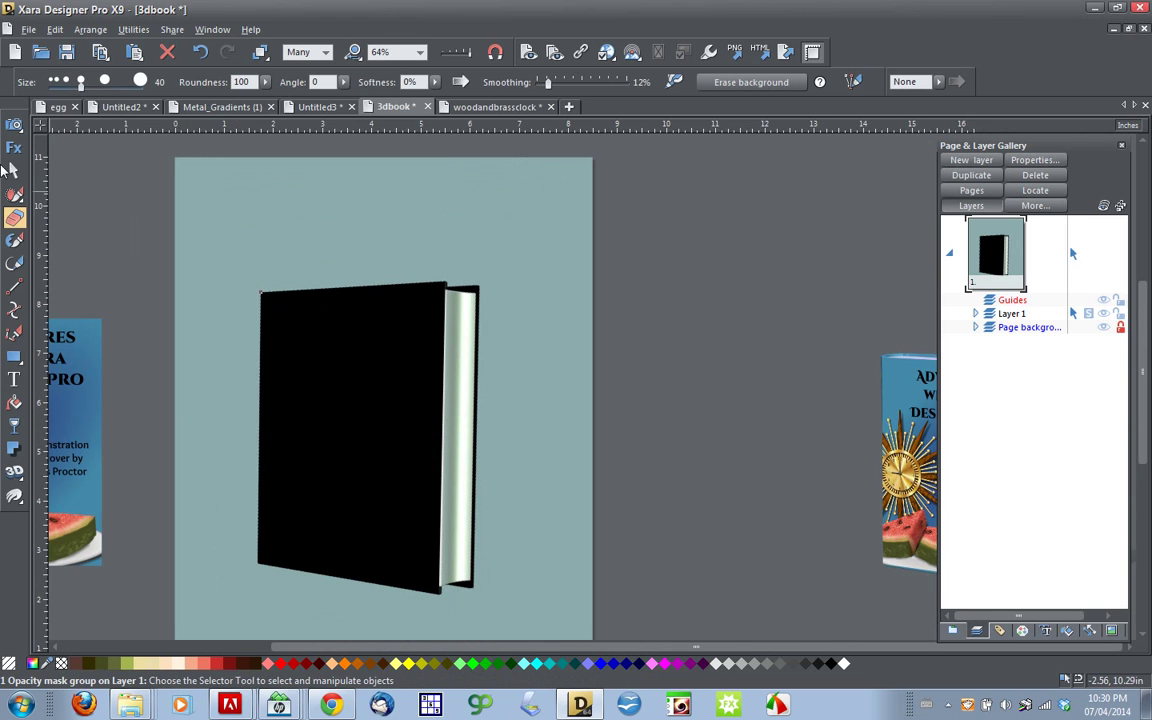
# - Stretch the extrusion inside the mask group slightly down at the bottom, then deselect it
pyautogui.press('F2')
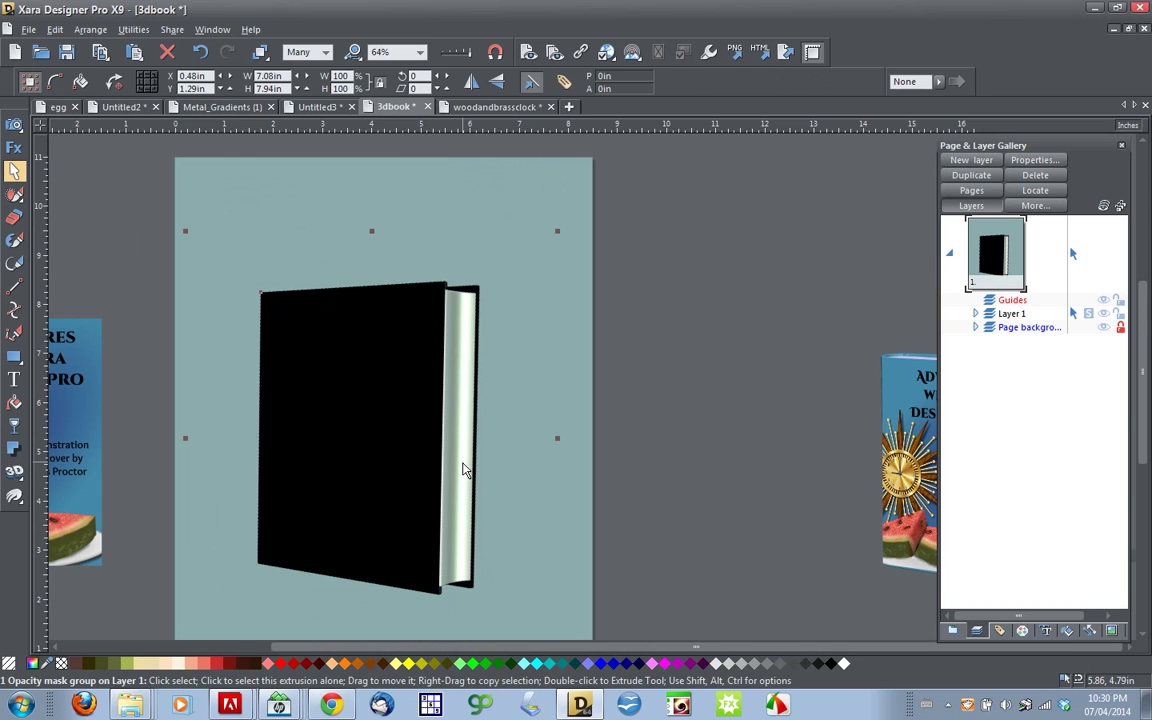
pyautogui.keyDown('ctrl'); pyautogui.click(463, 470); pyautogui.keyUp('ctrl')
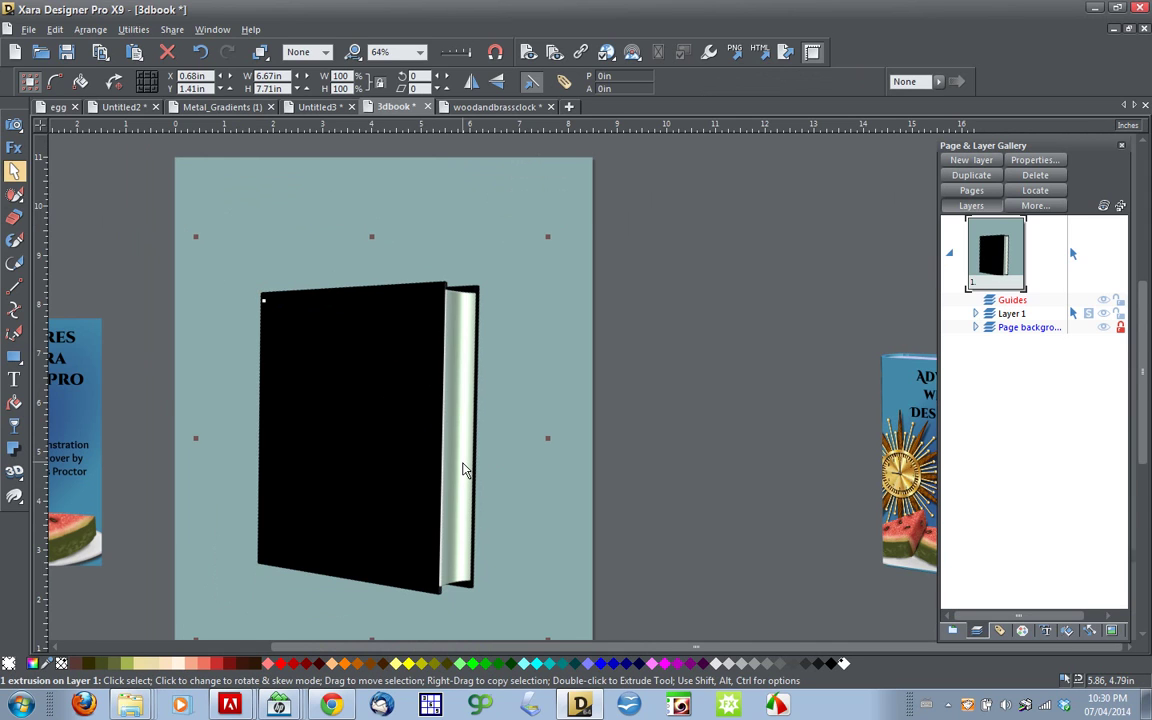
pyautogui.scroll(-1, 463, 470)
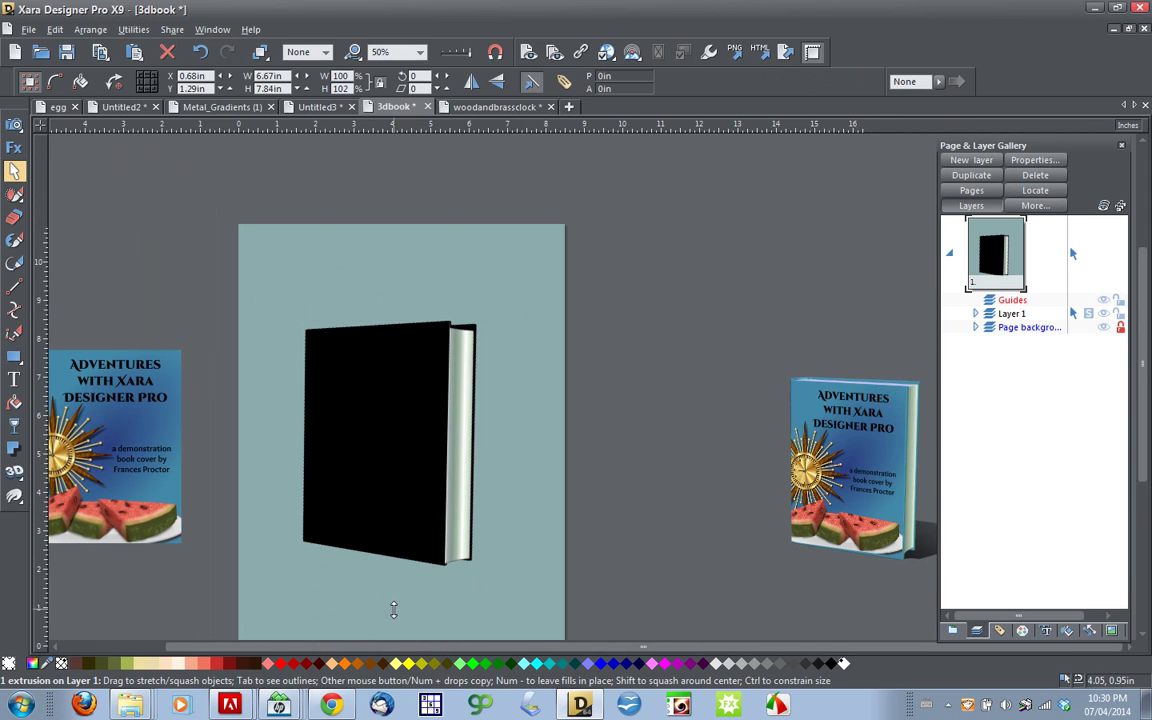
pyautogui.moveTo(393, 611); pyautogui.dragTo(393, 612)
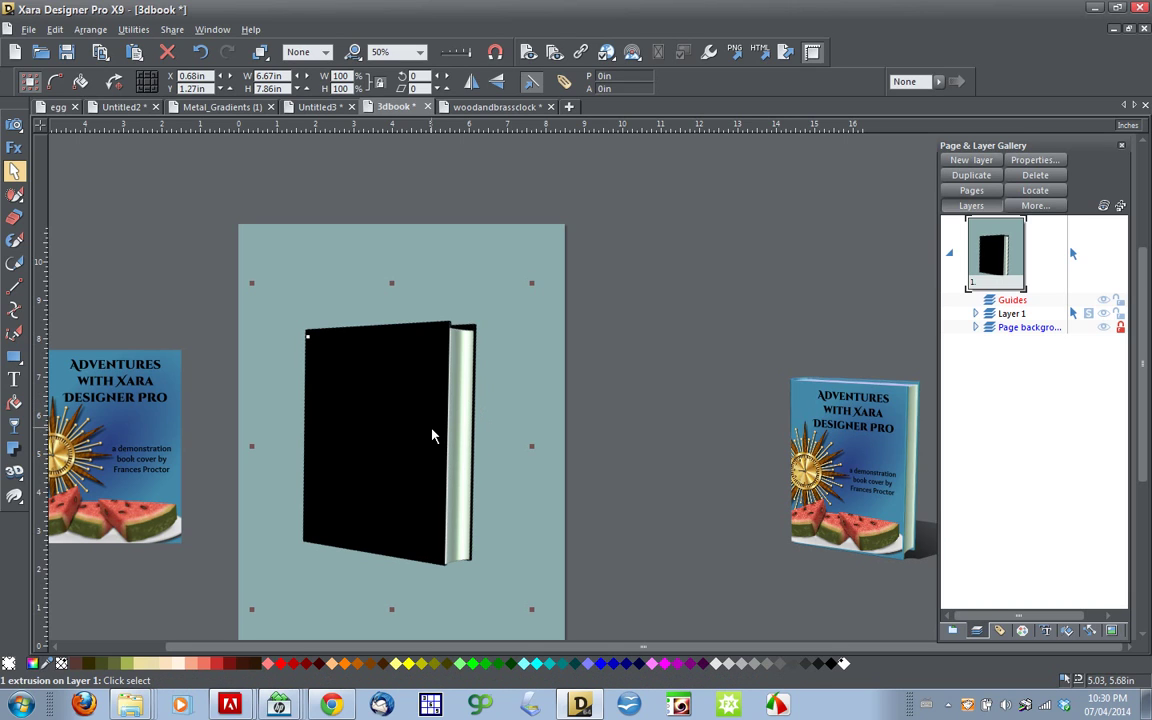
pyautogui.click(212, 291)
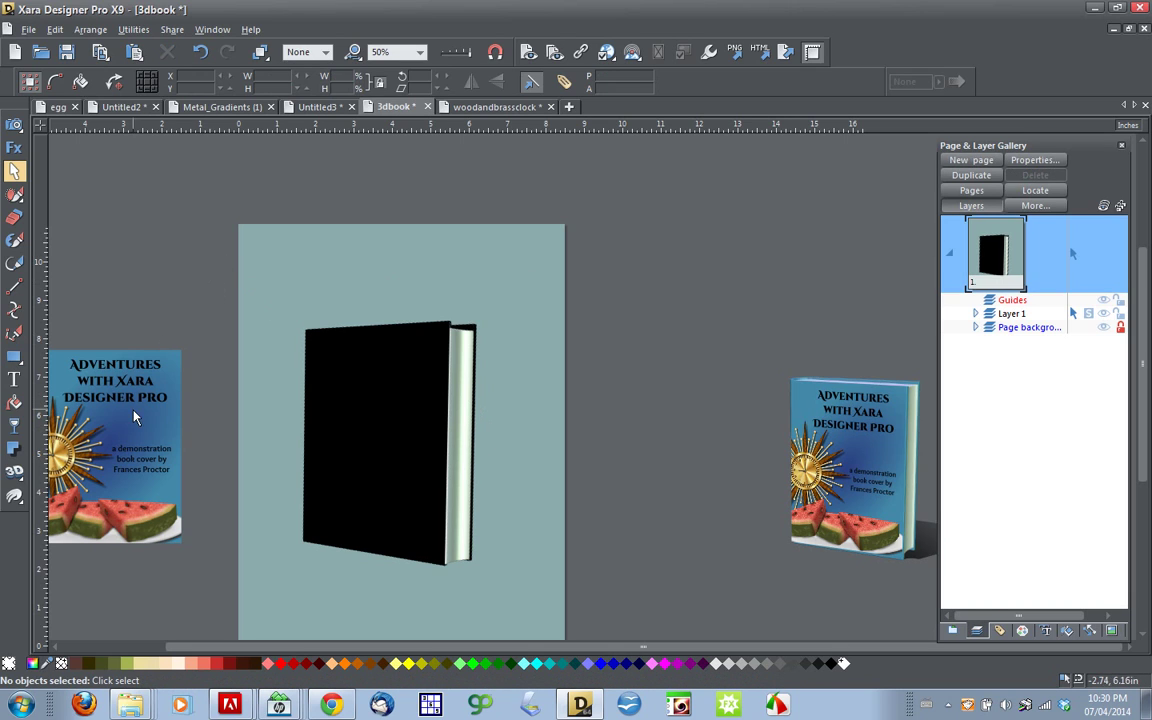
pyautogui.moveTo(216, 249); pyautogui.dragTo(555, 424)
pyautogui.scroll(3, 558, 370)
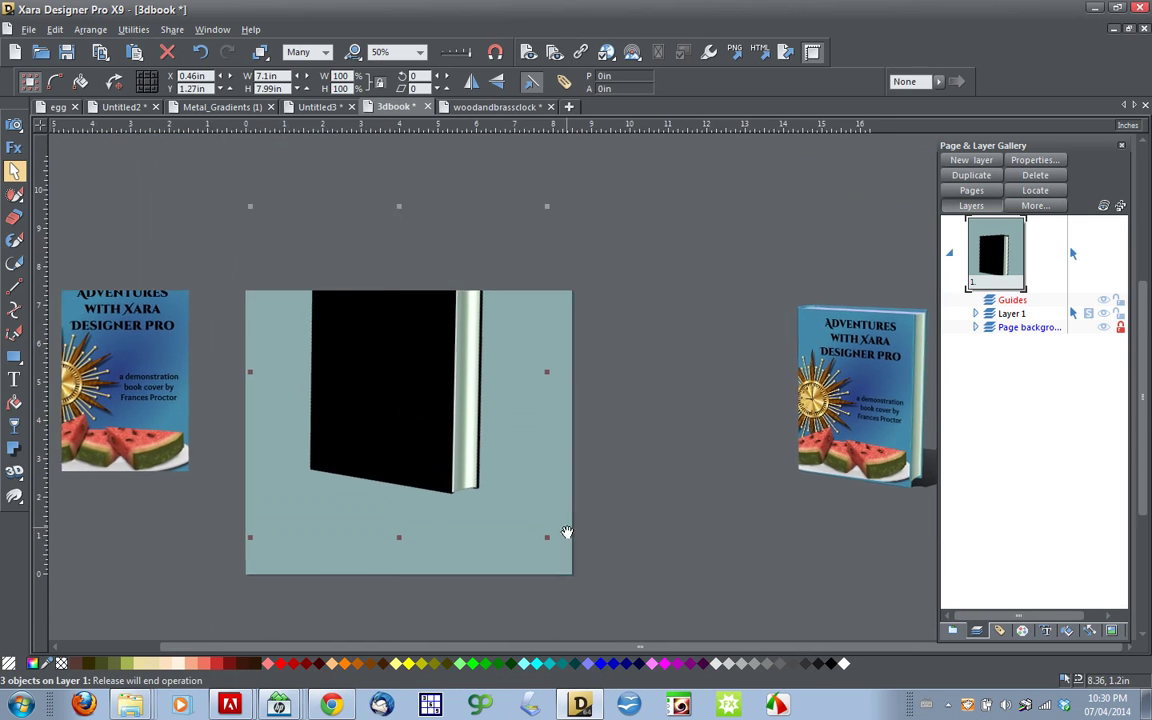
pyautogui.moveTo(14, 471)
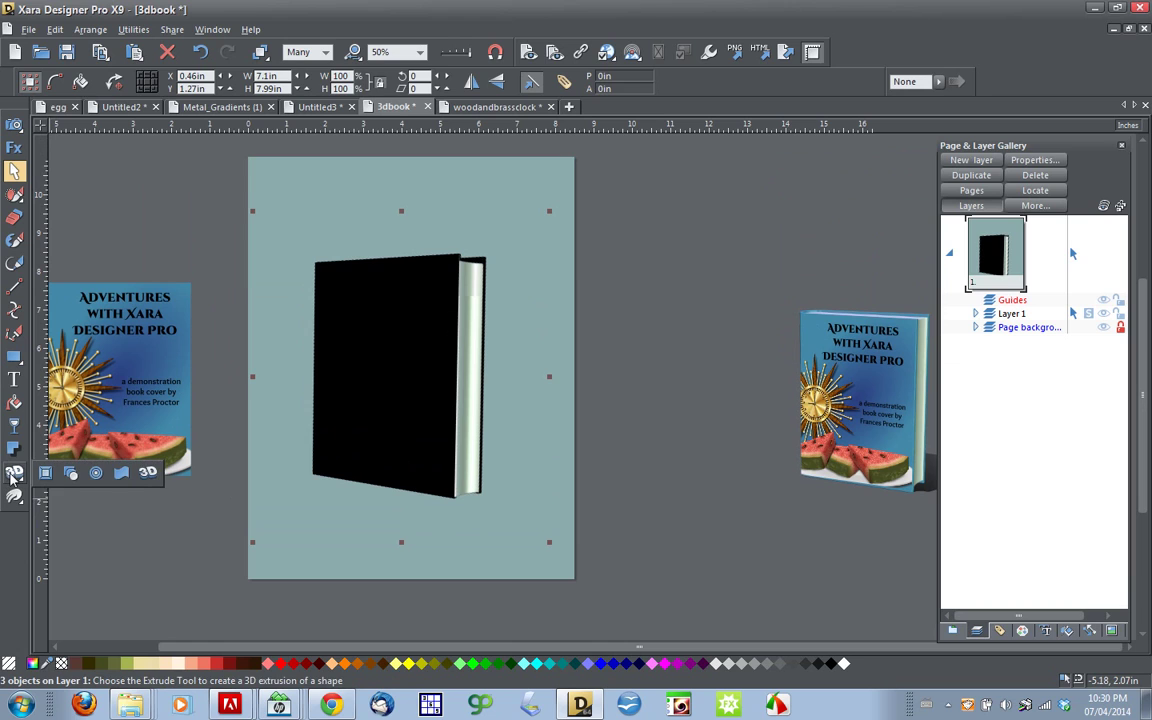
pyautogui.click(148, 473)
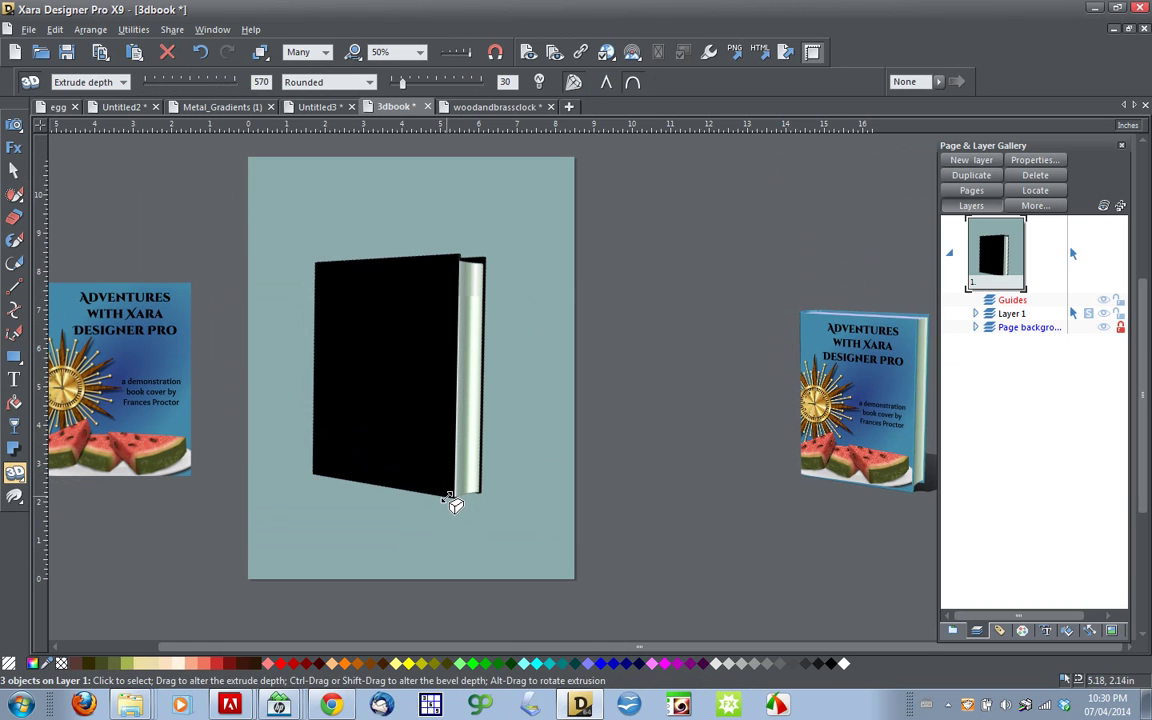
pyautogui.click(95, 82)
pyautogui.click(112, 108)
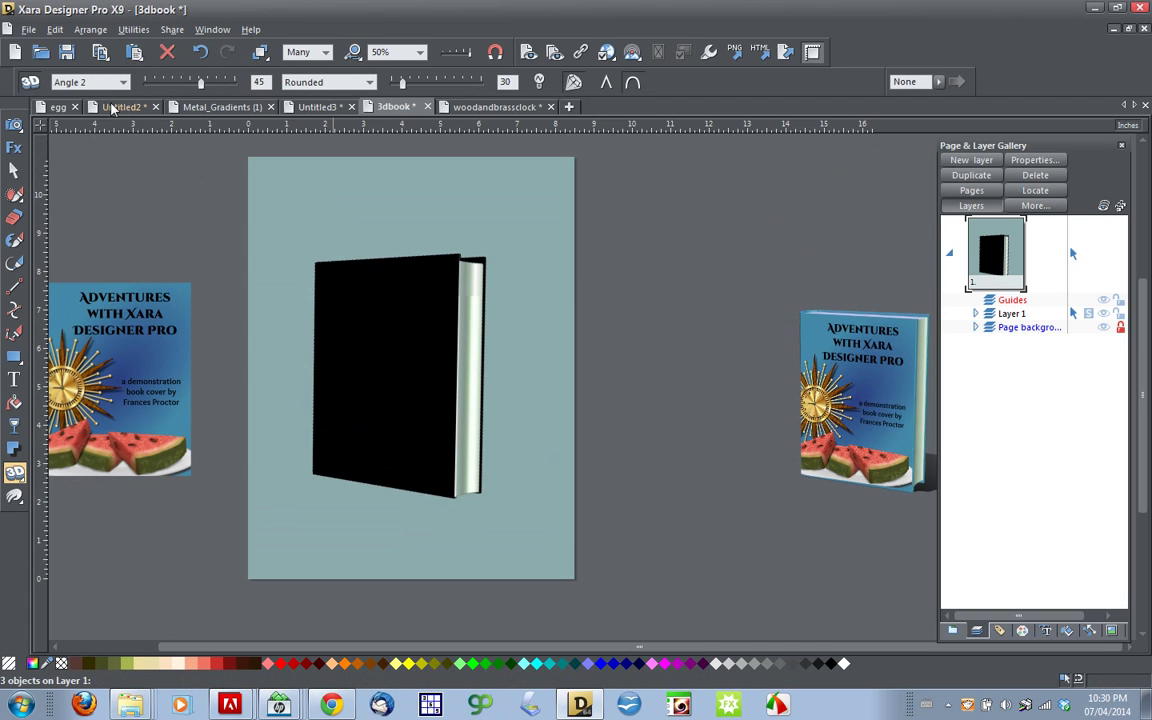
pyautogui.moveTo(186, 80); pyautogui.dragTo(195, 86)
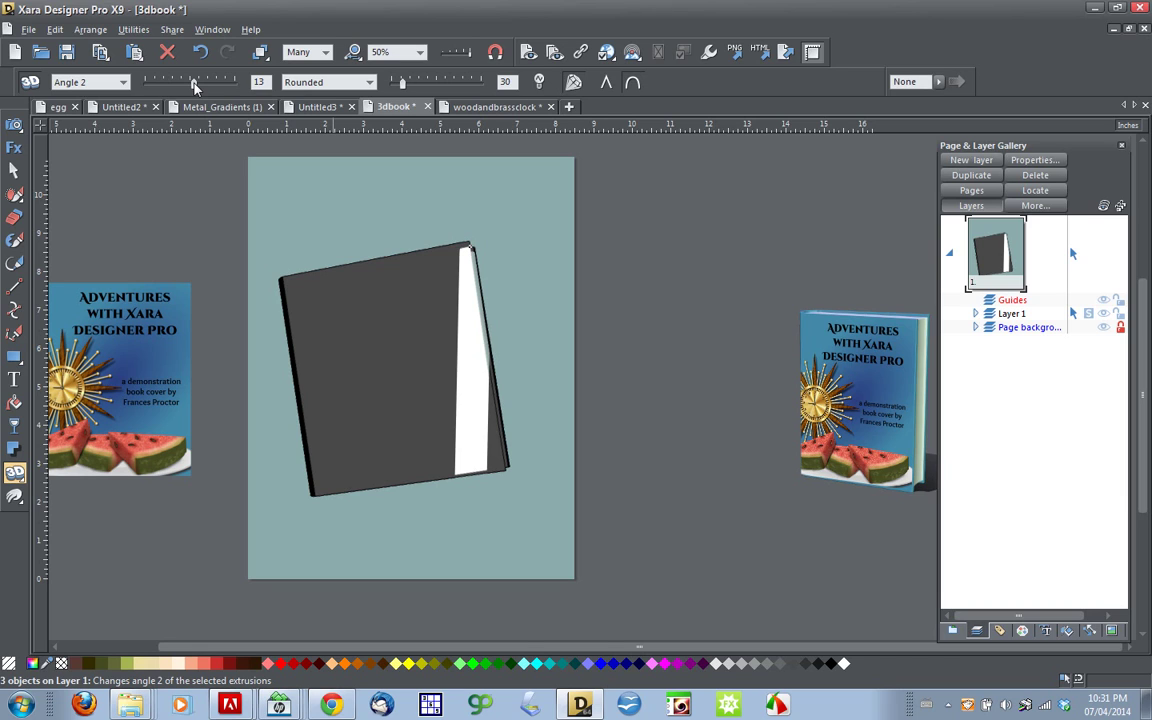
pyautogui.click(203, 53)
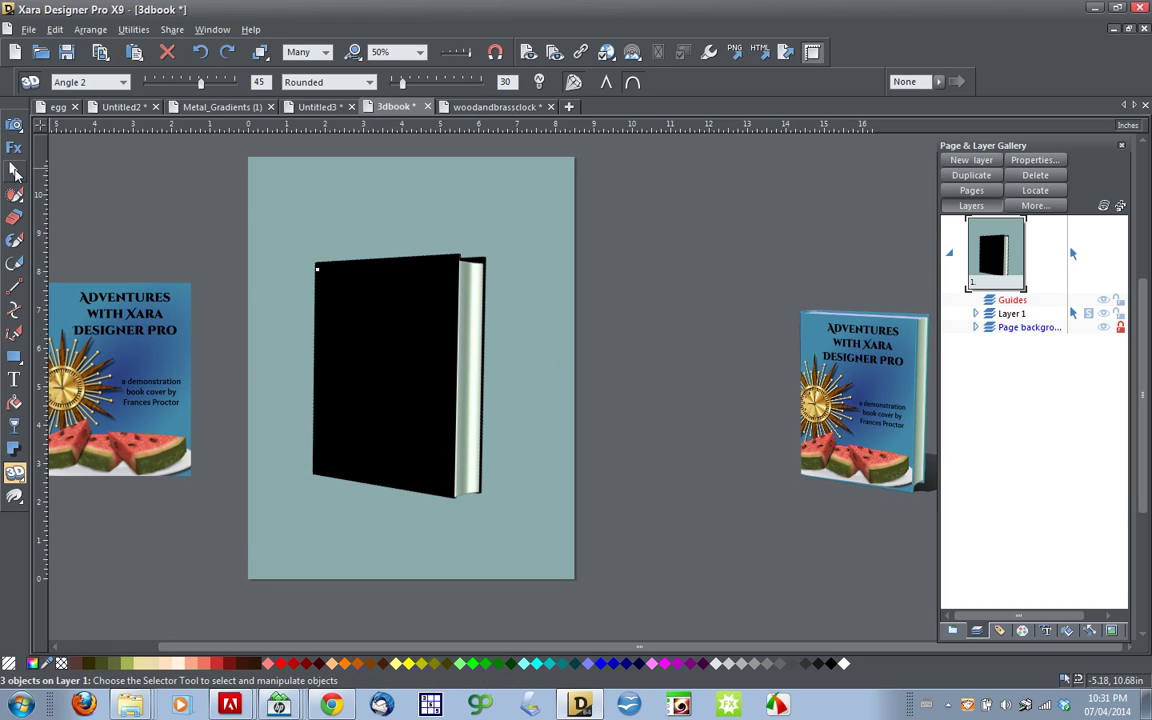
pyautogui.click(15, 173)
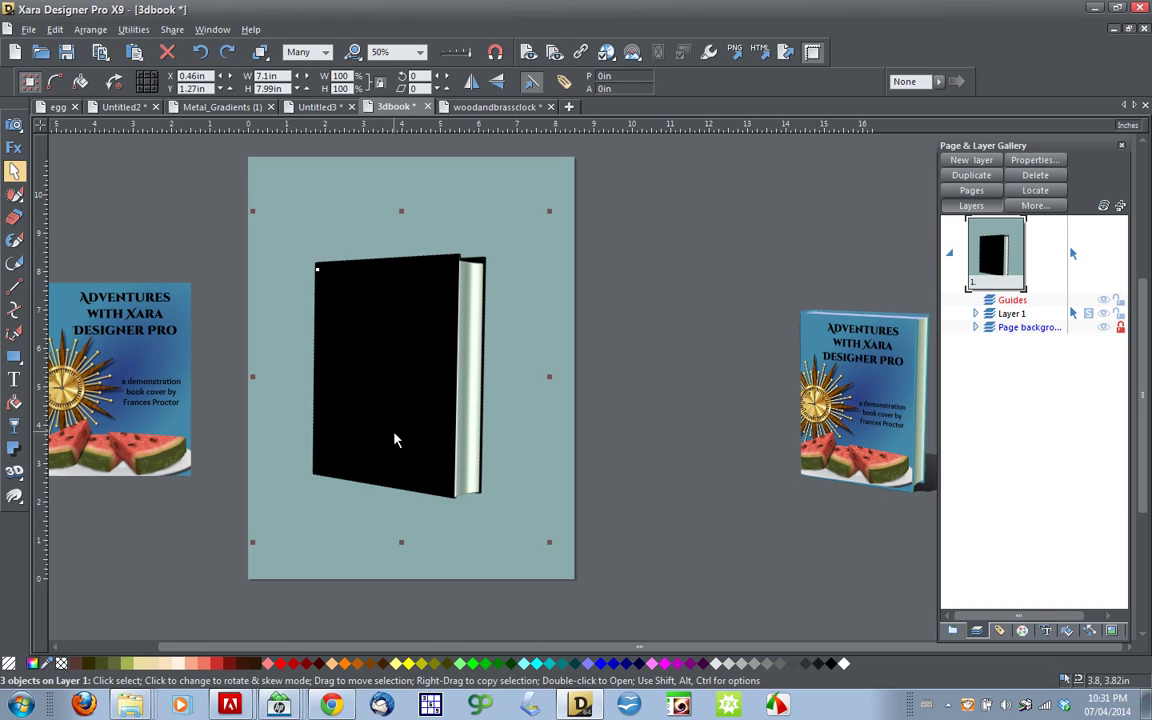
# - Widen the Page & Layer Gallery, expand Layer 1 and the Opacity mask group, and select its Extrusion
pyautogui.click(277, 505)
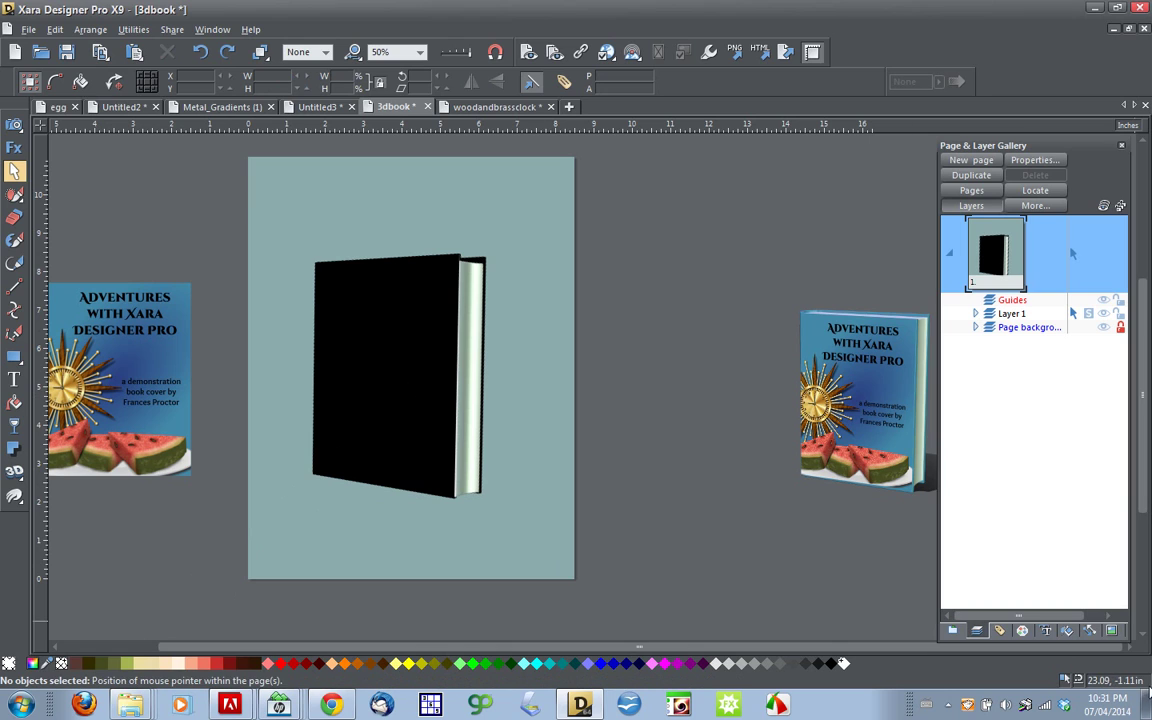
pyautogui.moveTo(935, 558); pyautogui.dragTo(749, 527)
pyautogui.click(785, 283)
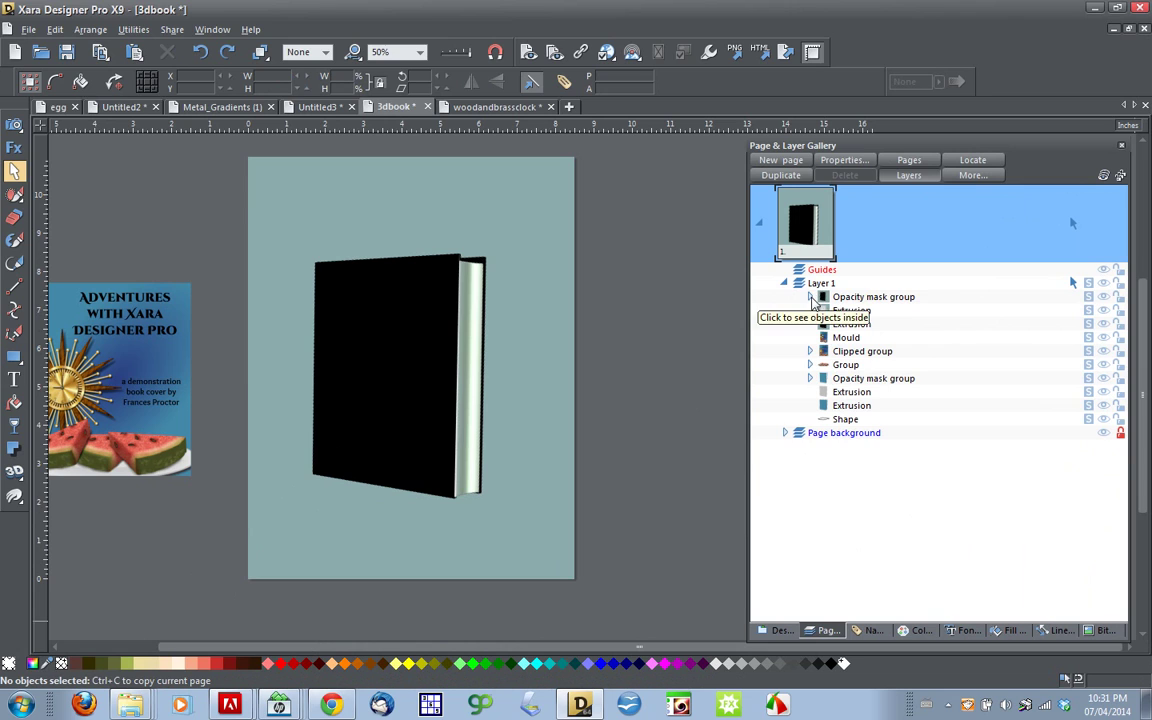
pyautogui.click(811, 297)
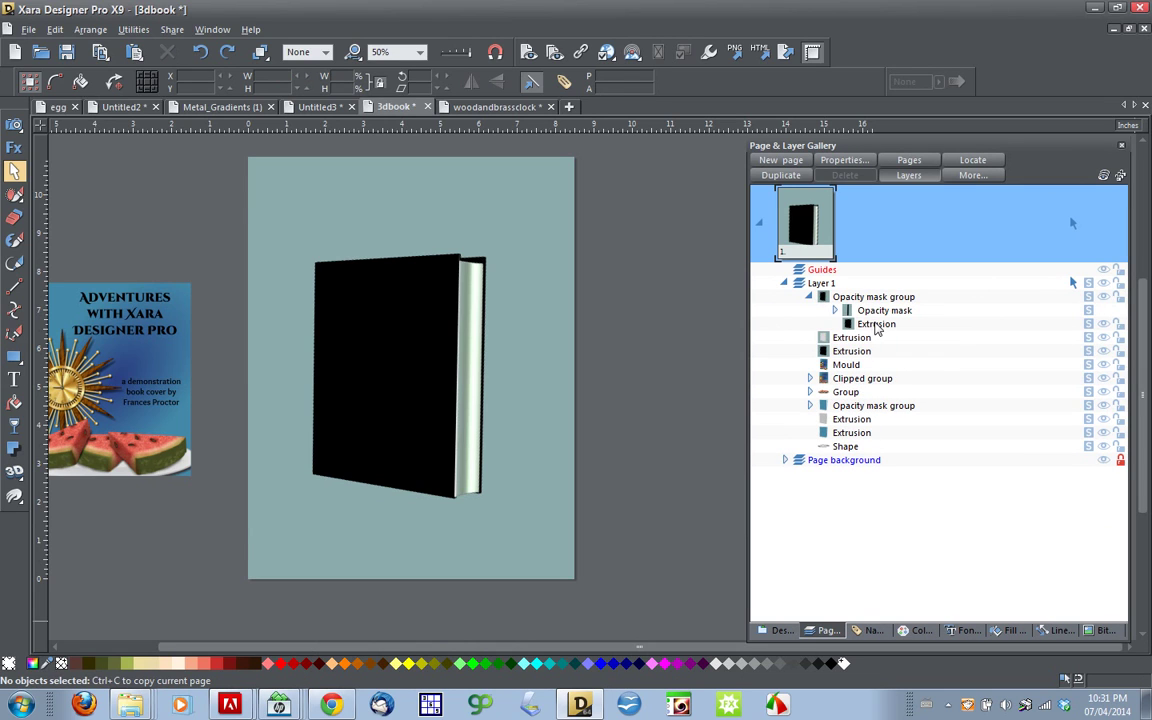
pyautogui.click(876, 326)
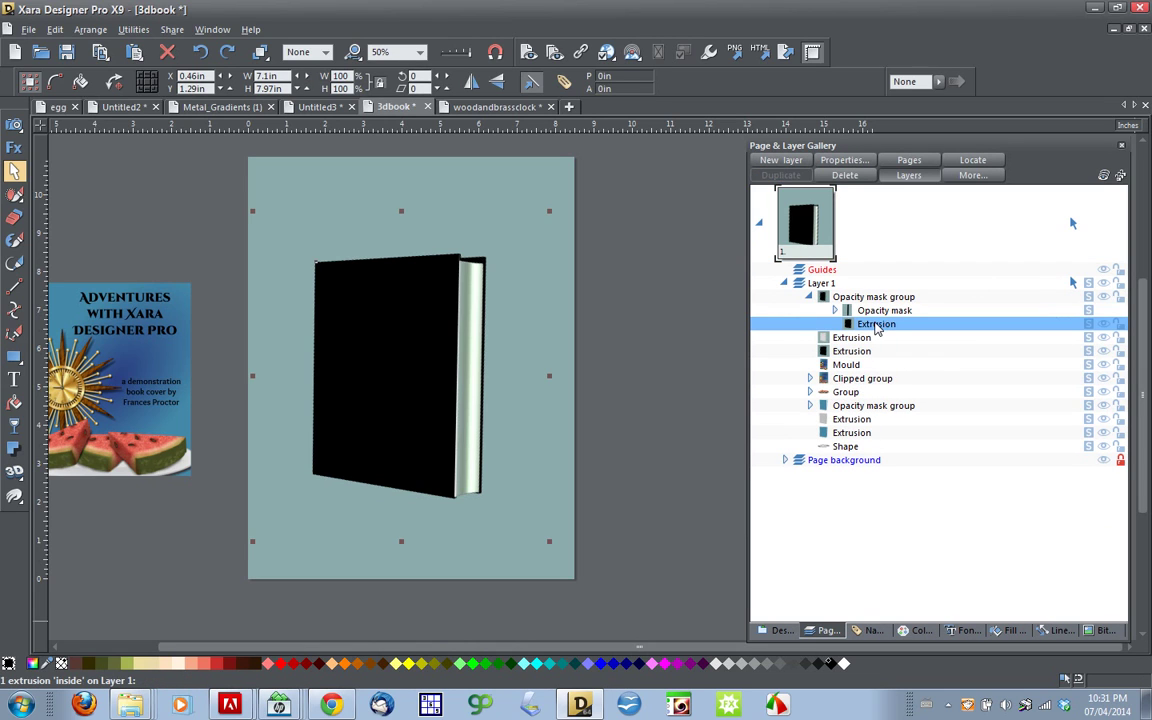
# - Colour both Extrusions with the cover's blue and move the cover artwork next to the book
pyautogui.keyDown('ctrl'); pyautogui.click(856, 352); pyautogui.keyUp('ctrl')
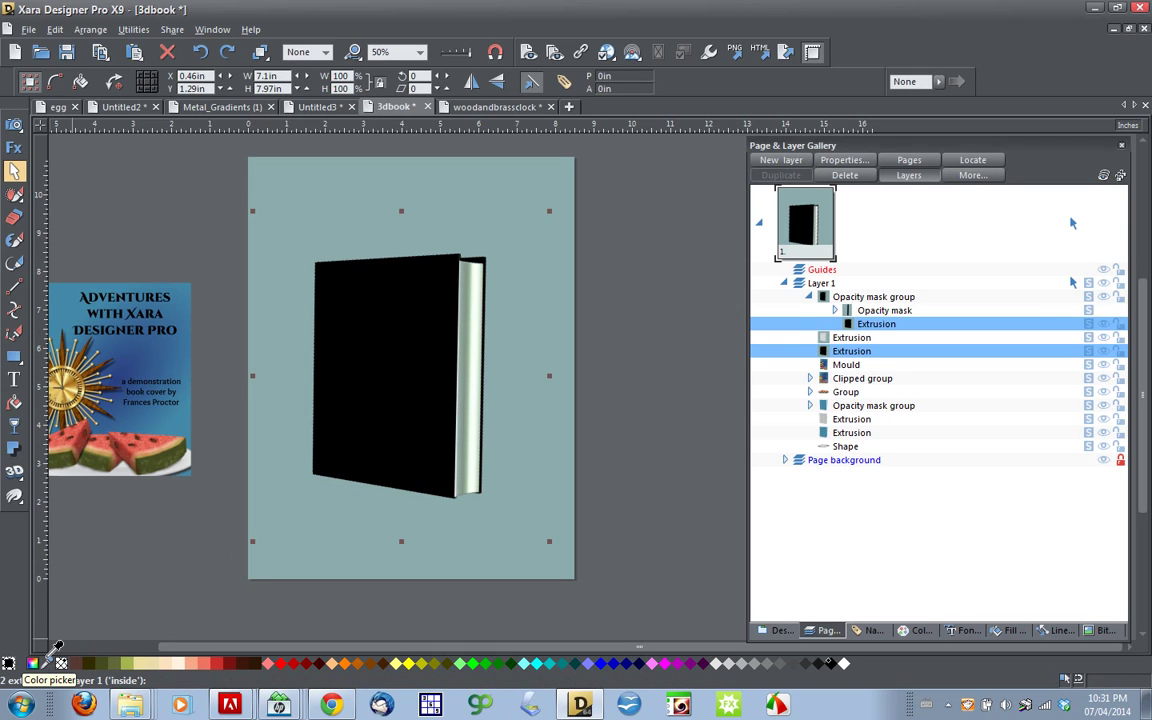
pyautogui.moveTo(55, 664); pyautogui.dragTo(190, 408)
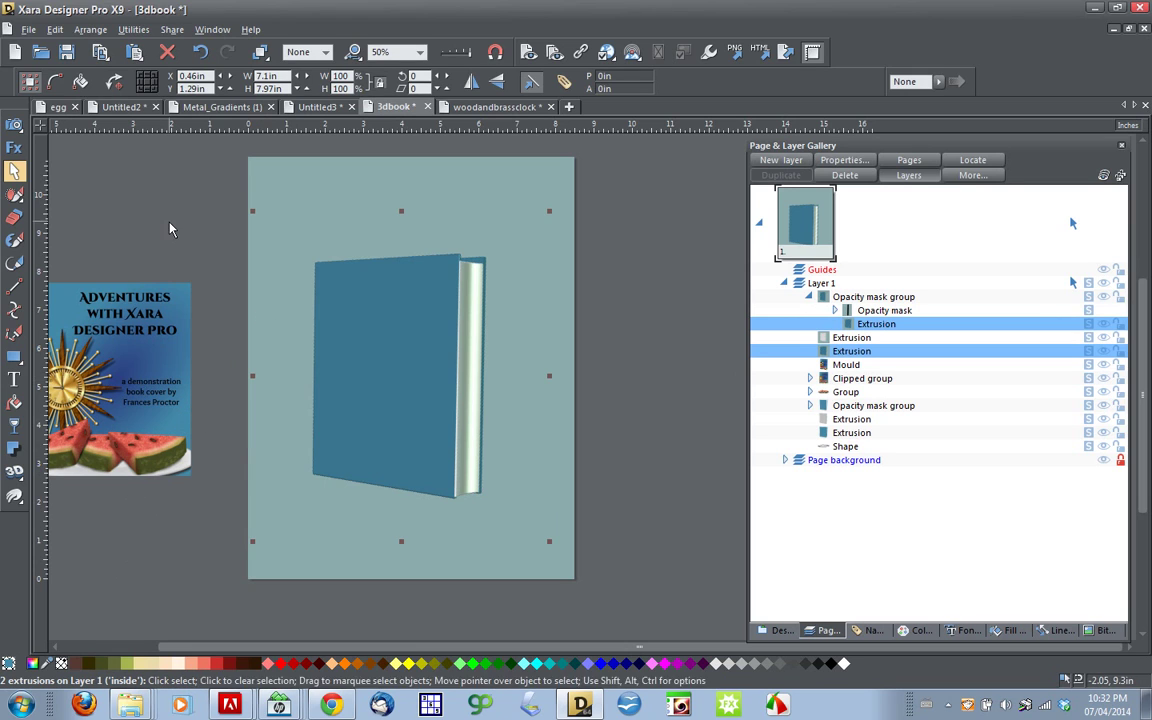
pyautogui.click(152, 199)
pyautogui.moveTo(128, 396); pyautogui.dragTo(395, 372)
# - Bring the cover artwork group in front of everything with Ctrl+F
pyautogui.hotkey('ctrl', 'f')
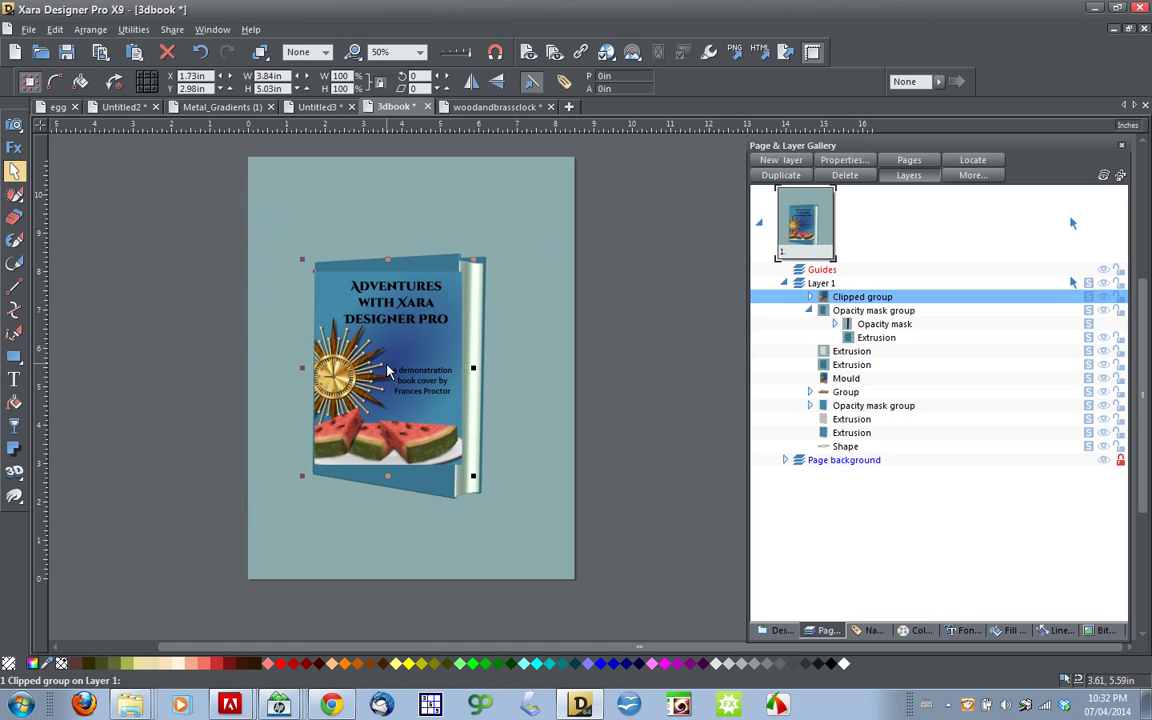
# - Apply a Right perspective mould to the cover artwork with the Mould tool
pyautogui.moveTo(15, 447)
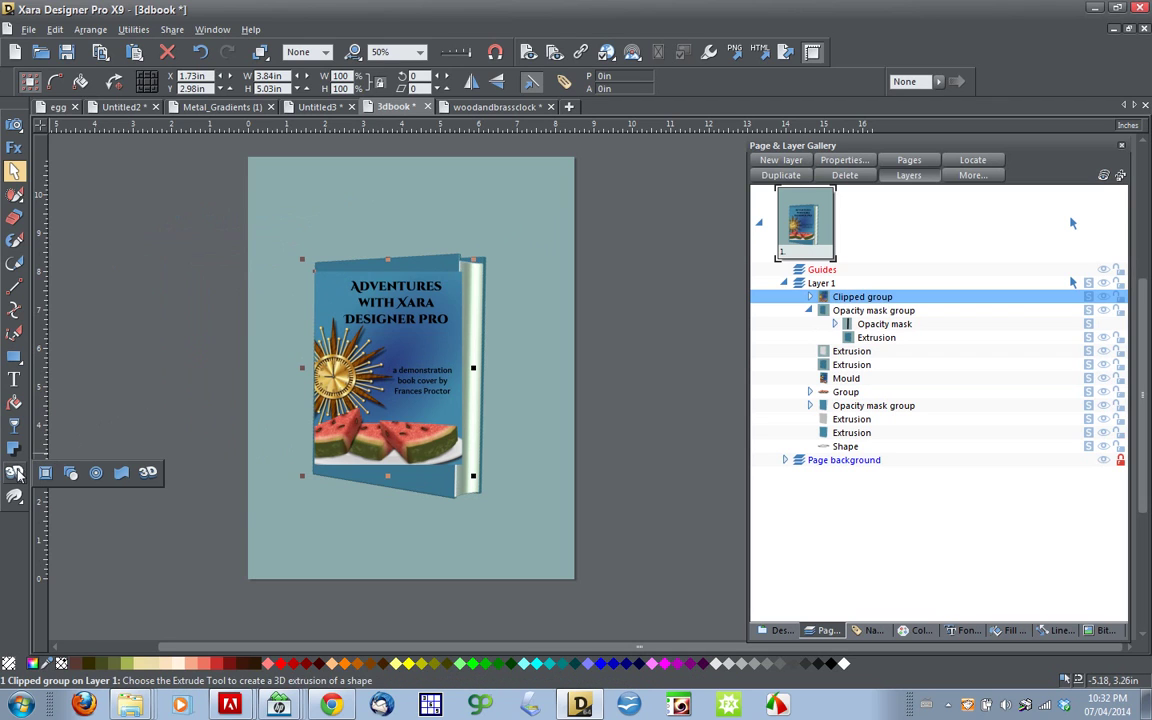
pyautogui.click(123, 475)
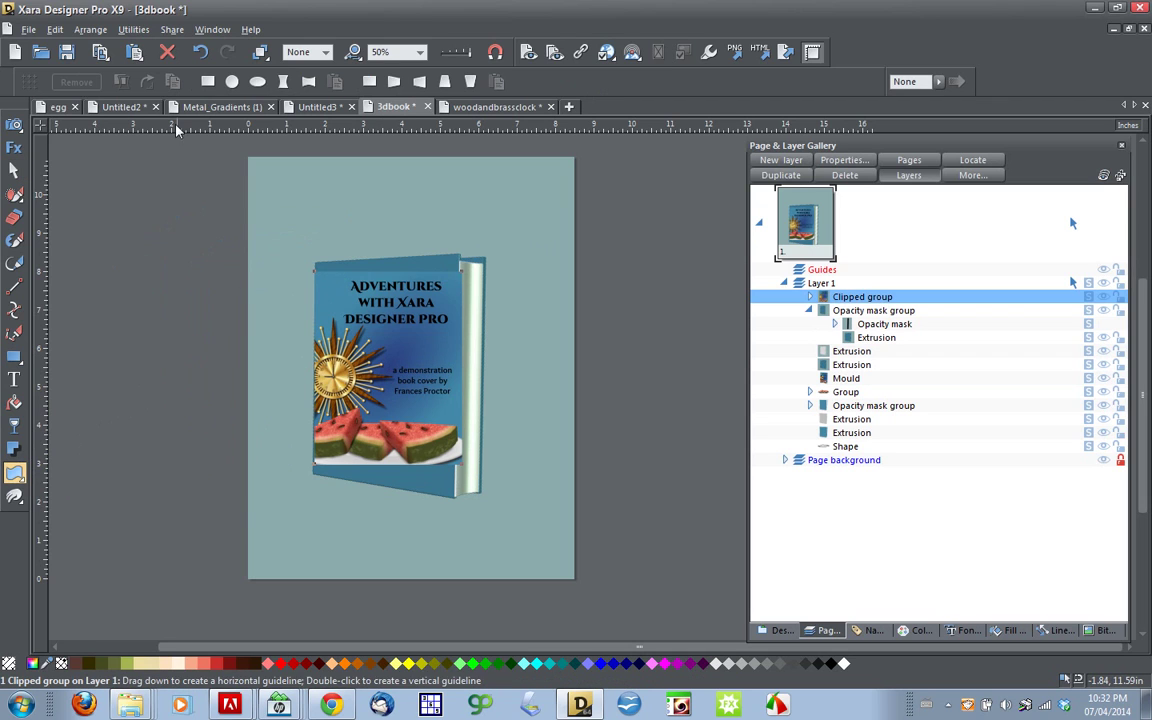
pyautogui.click(420, 82)
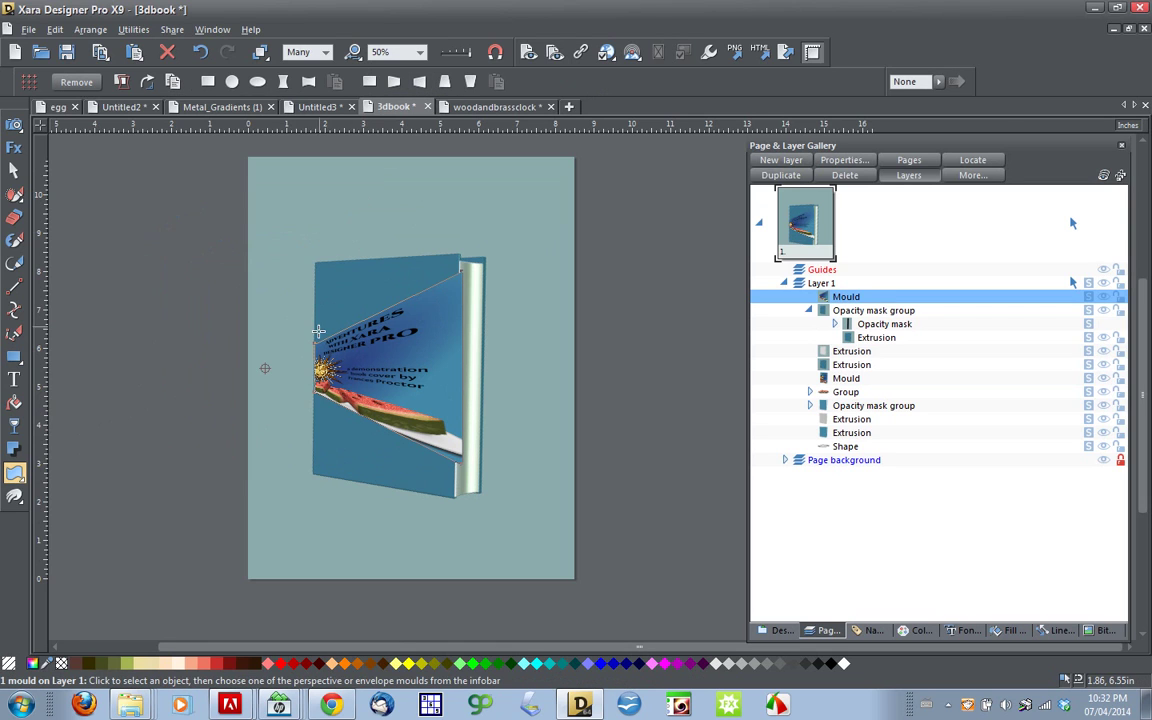
# - Drag the mould's left and top-right corners out to the corners of the book's front face
pyautogui.moveTo(314, 342); pyautogui.dragTo(316, 265)
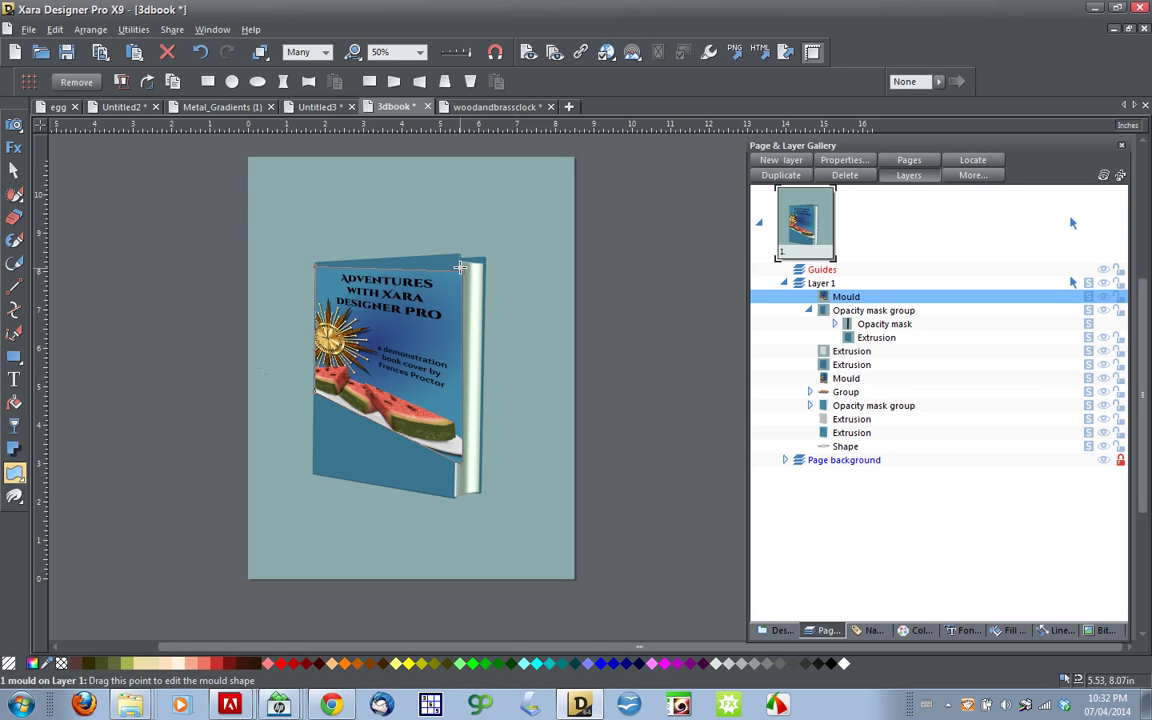
pyautogui.moveTo(460, 267); pyautogui.dragTo(456, 260)
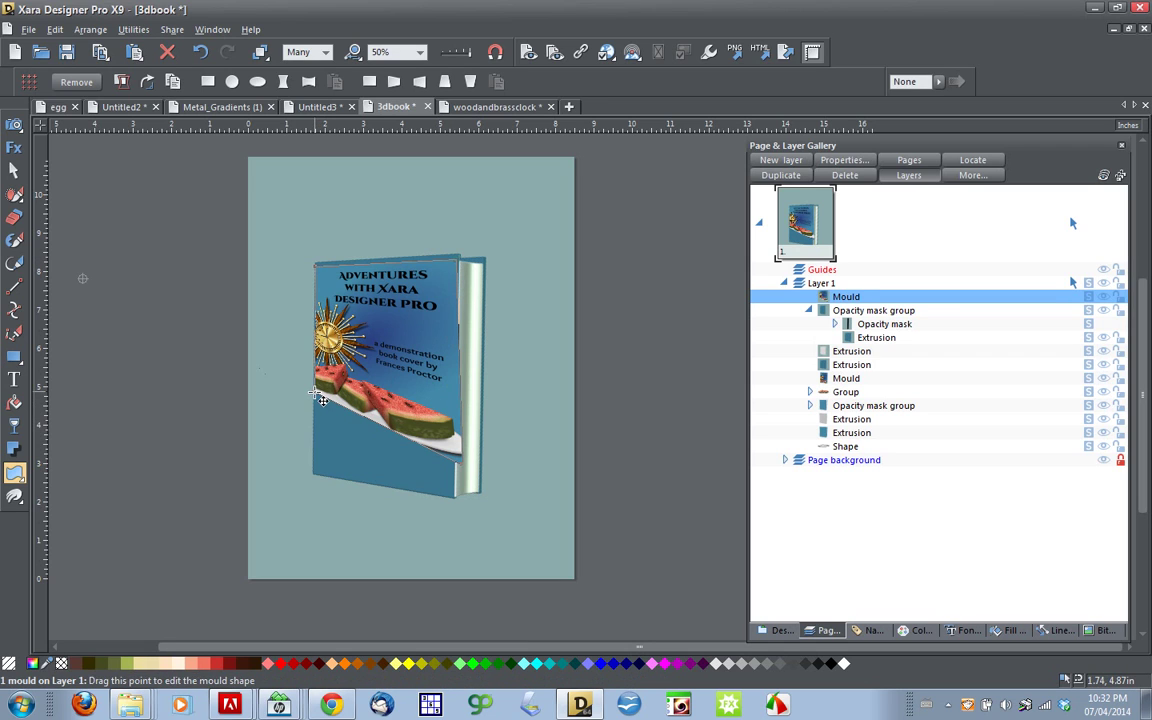
pyautogui.moveTo(315, 393); pyautogui.dragTo(313, 466)
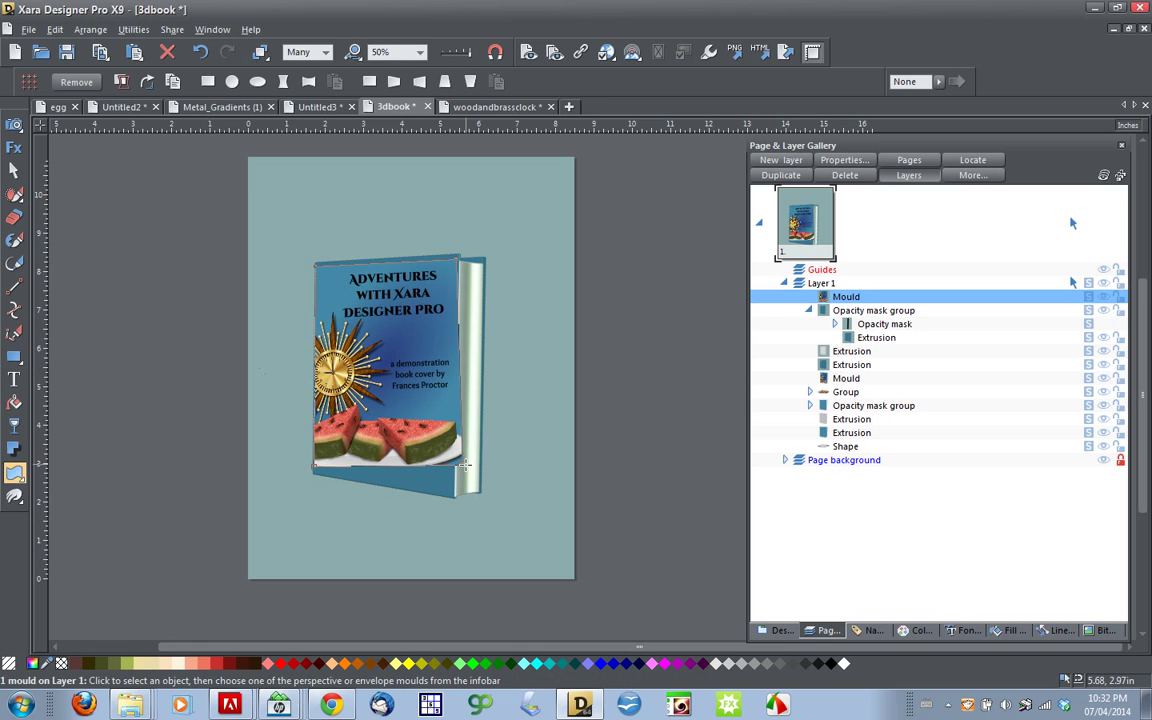
pyautogui.click(465, 465)
pyautogui.click(467, 465)
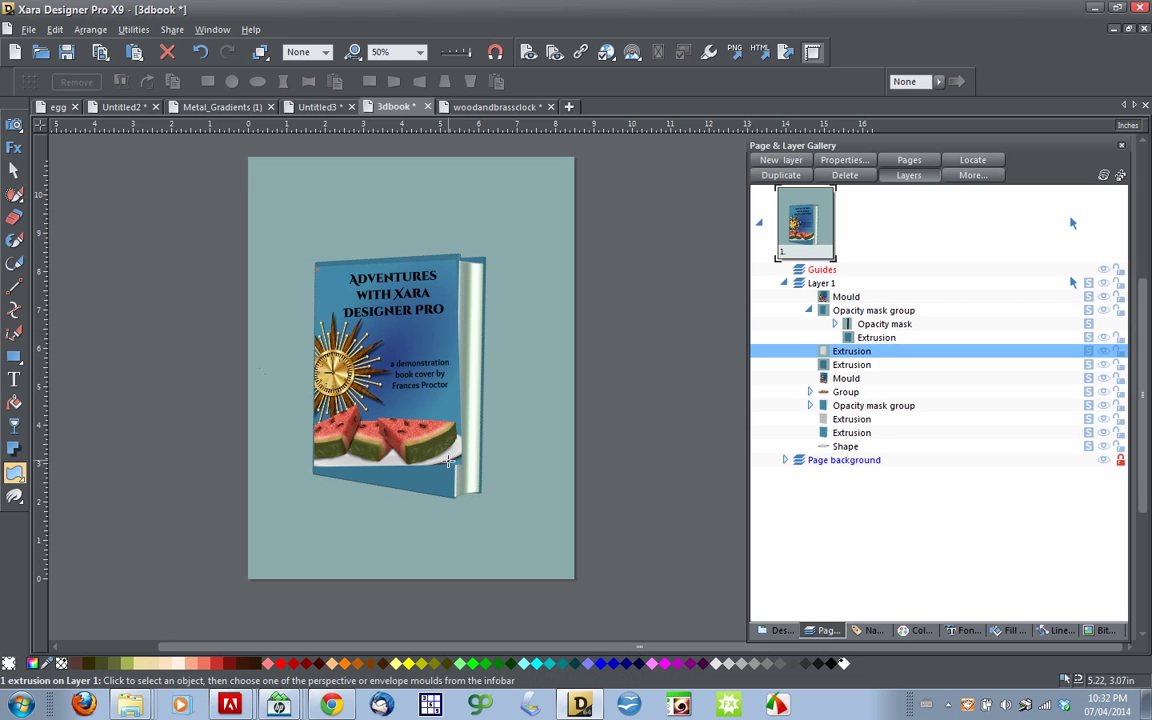
pyautogui.click(443, 448)
pyautogui.click(443, 448)
# - Fine-tune the mould's bottom-left, top-left and top-right corners flush with the book's front edges, then deselect
pyautogui.scroll(2, 443, 448)
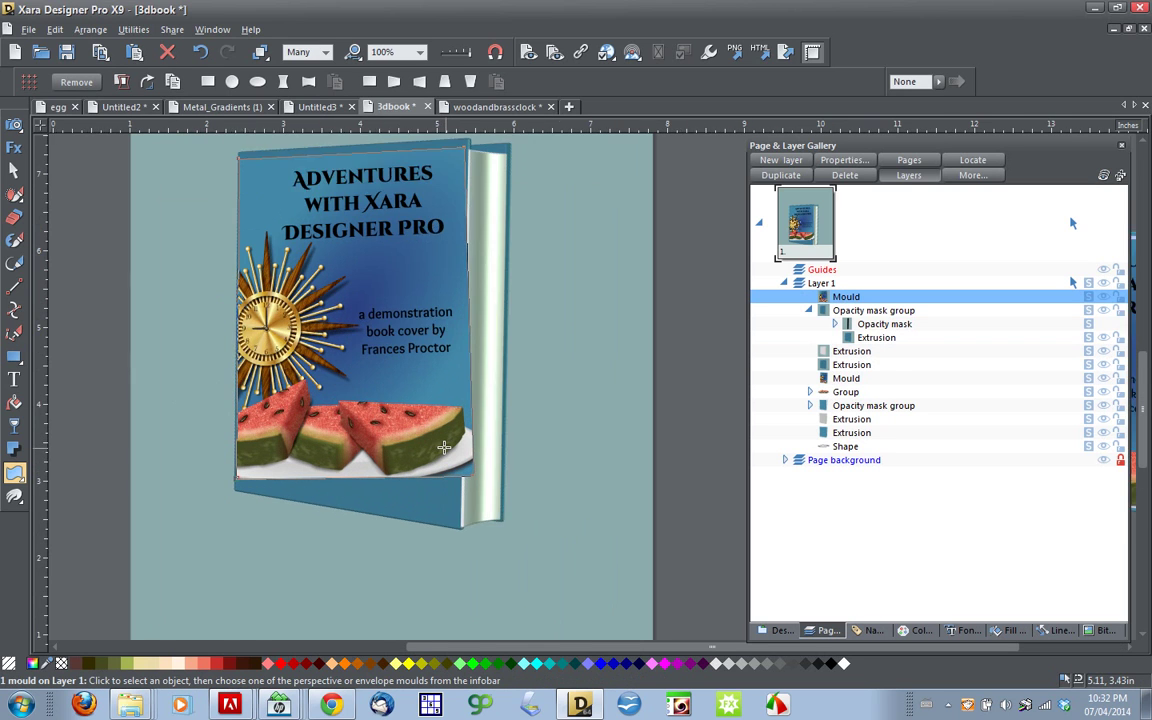
pyautogui.moveTo(490, 488); pyautogui.dragTo(466, 547)
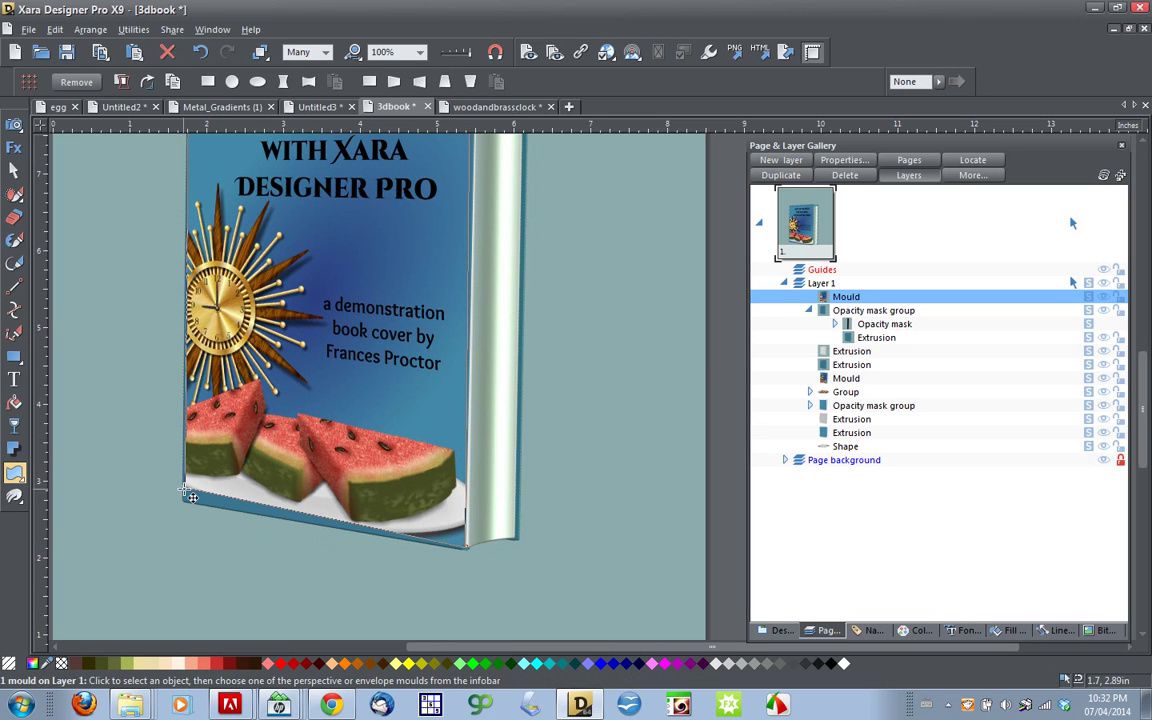
pyautogui.moveTo(181, 490); pyautogui.dragTo(184, 501)
pyautogui.scroll(-2, 271, 428)
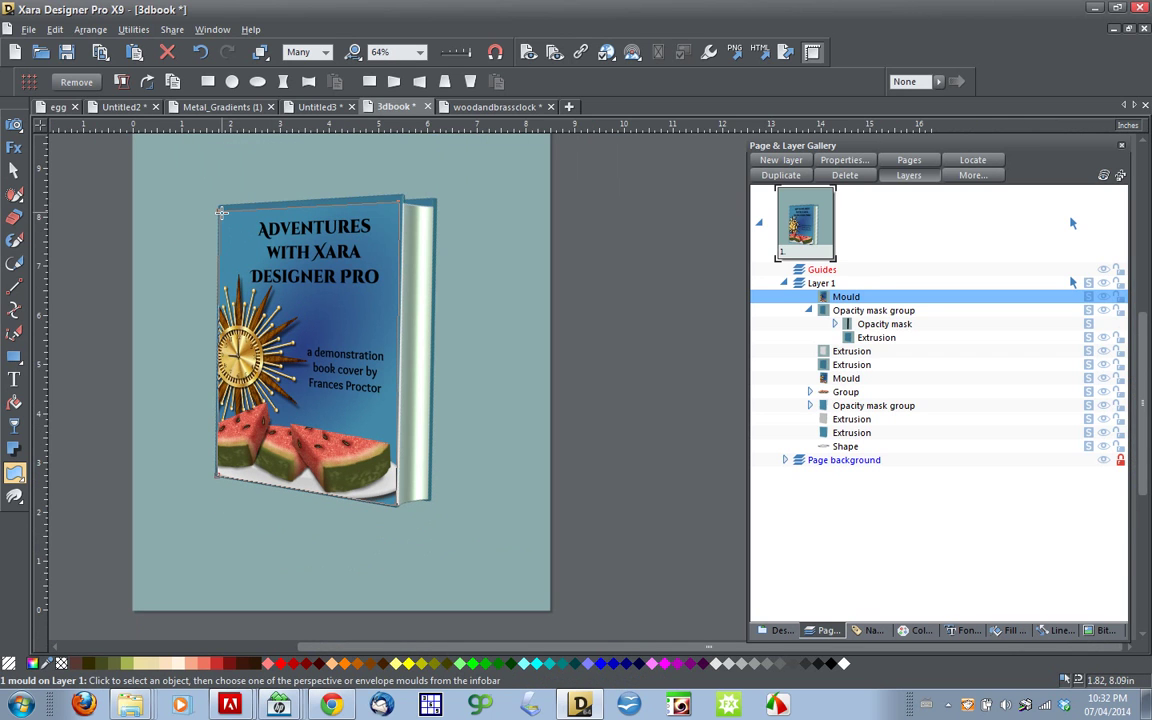
pyautogui.scroll(3, 221, 212)
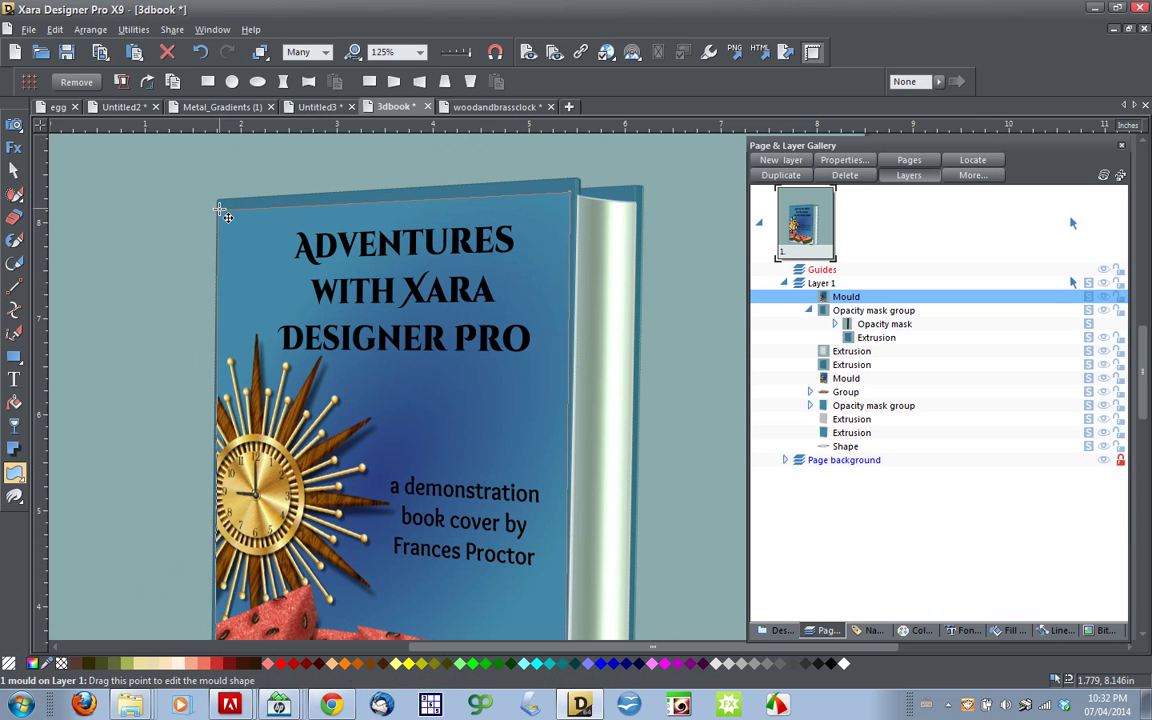
pyautogui.moveTo(221, 212); pyautogui.dragTo(220, 208)
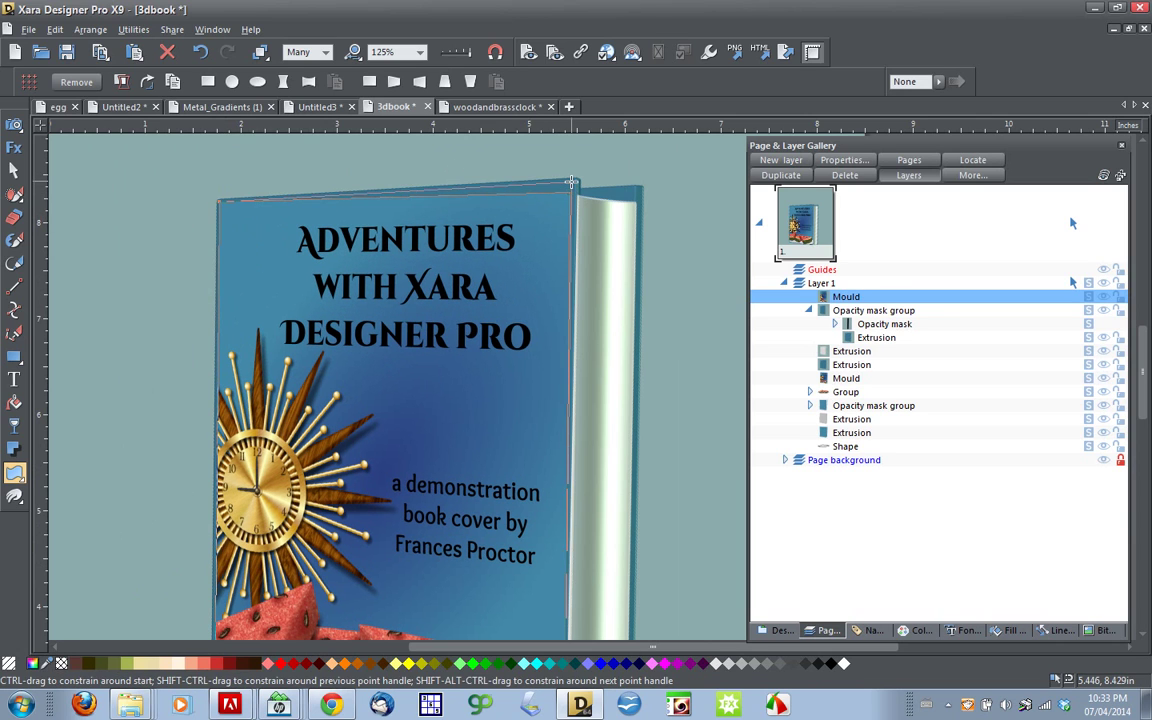
pyautogui.moveTo(572, 183); pyautogui.dragTo(572, 181)
pyautogui.scroll(-3, 143, 258)
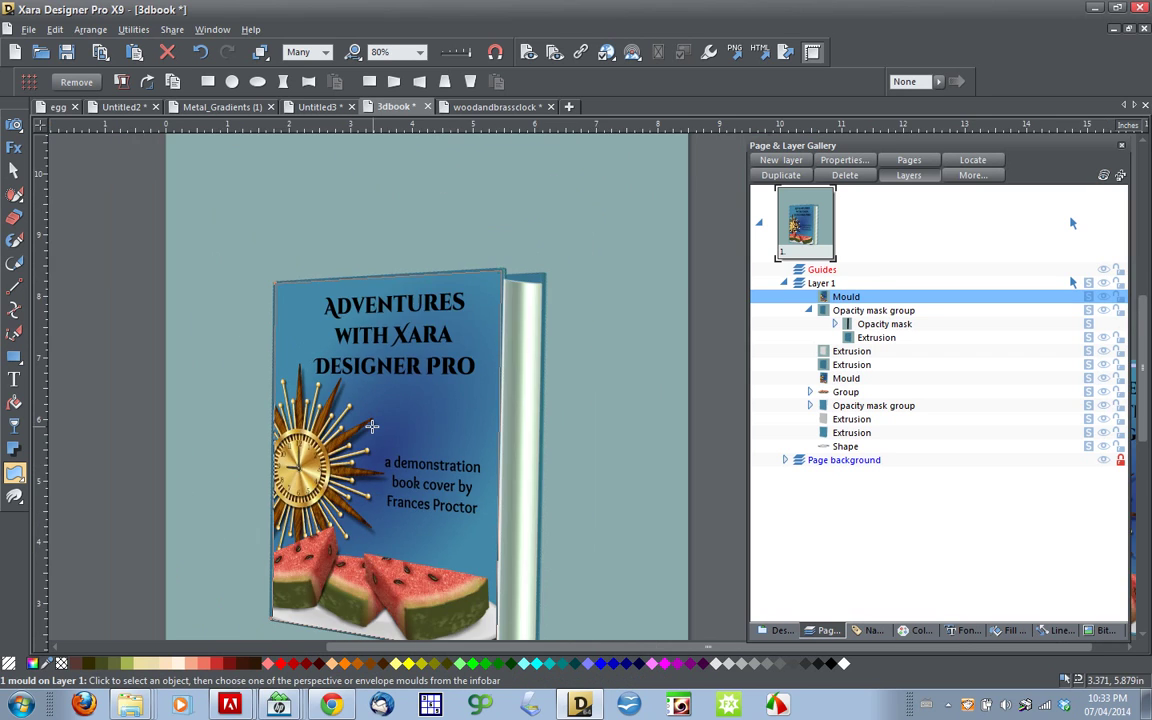
pyautogui.press('Escape')
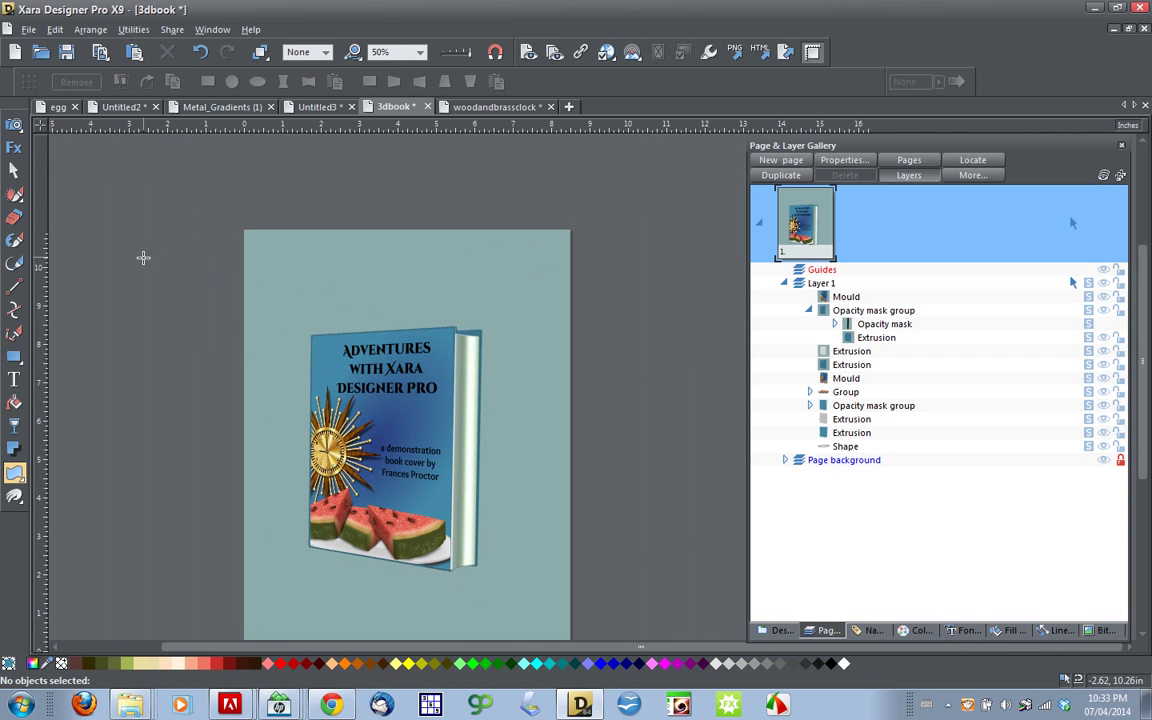